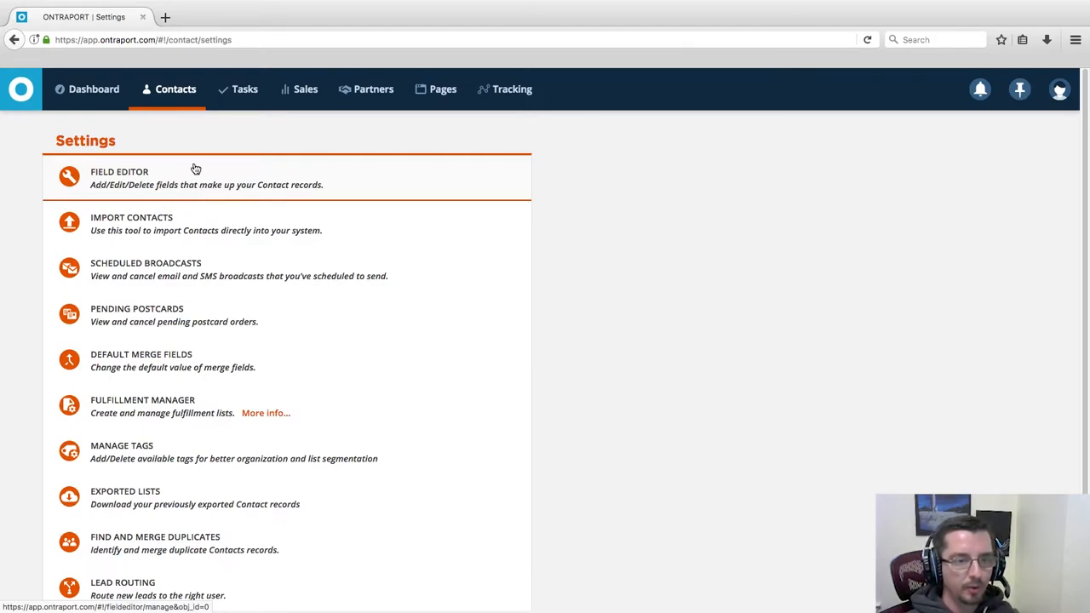
Step: Open the Field Editor for contact records from the Contacts settings
{"action": "mouse_move", "coordinate": [179, 94]}
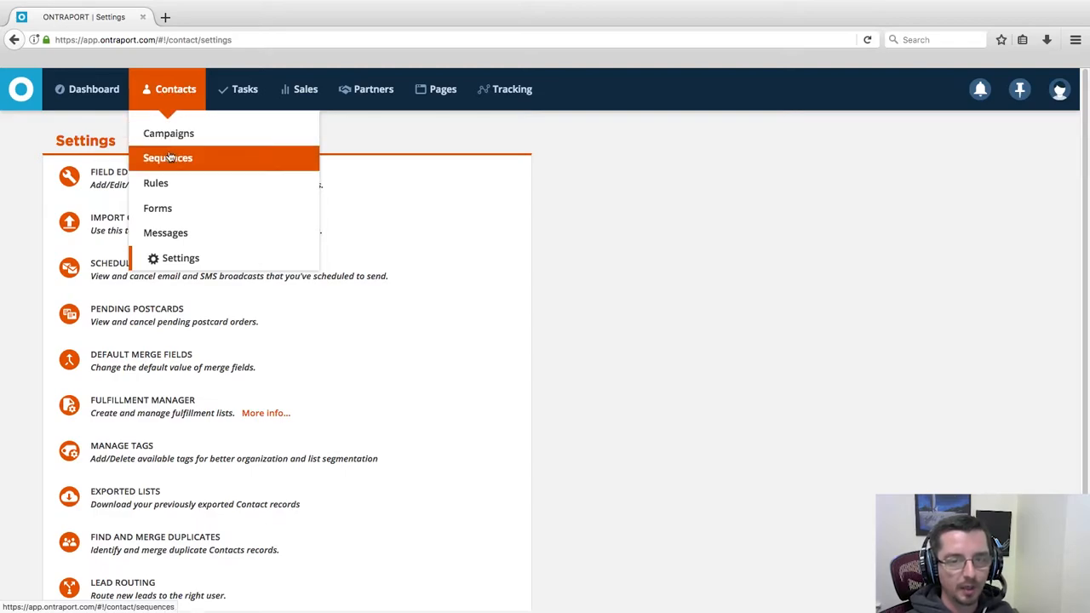
{"action": "left_click", "coordinate": [175, 258]}
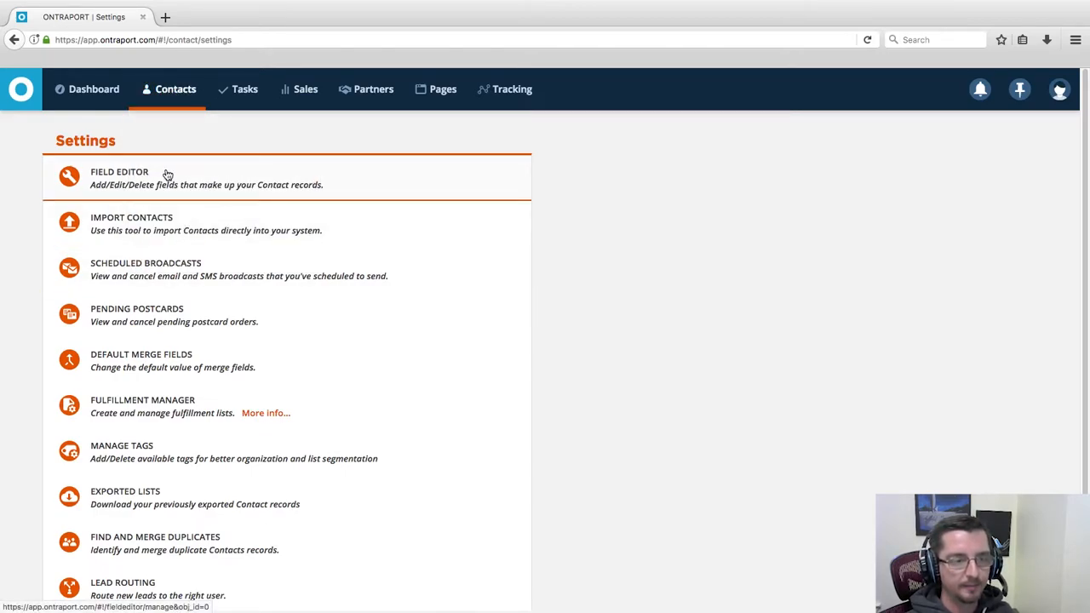
{"action": "left_click", "coordinate": [110, 189]}
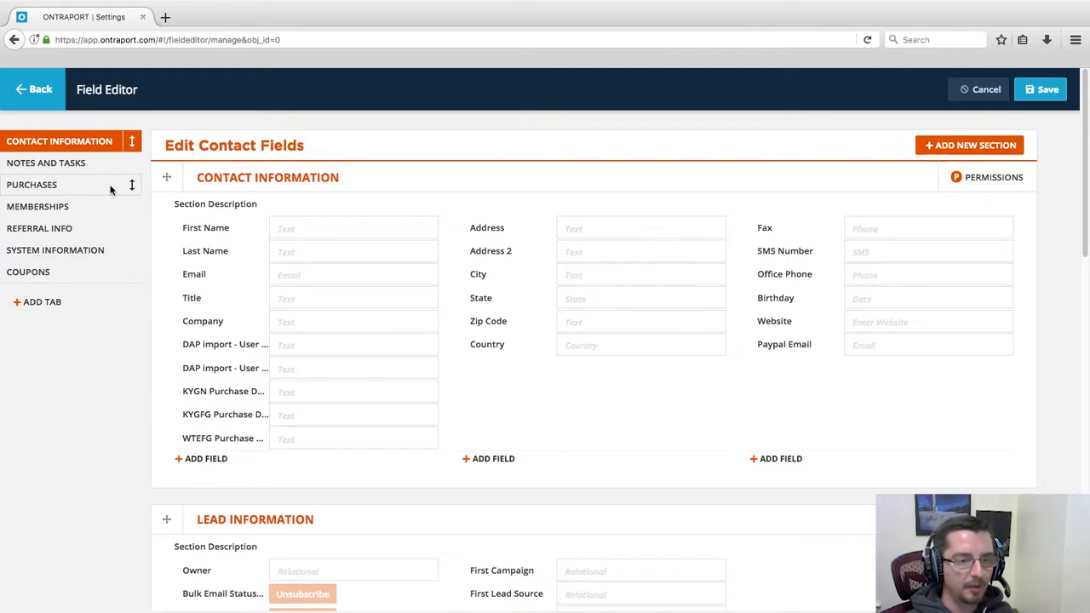
Step: Open Fake Contact List.csv from the desktop in Excel to examine its columns beside the contact fields, and return to Firefox
{"action": "left_click", "coordinate": [38, 24]}
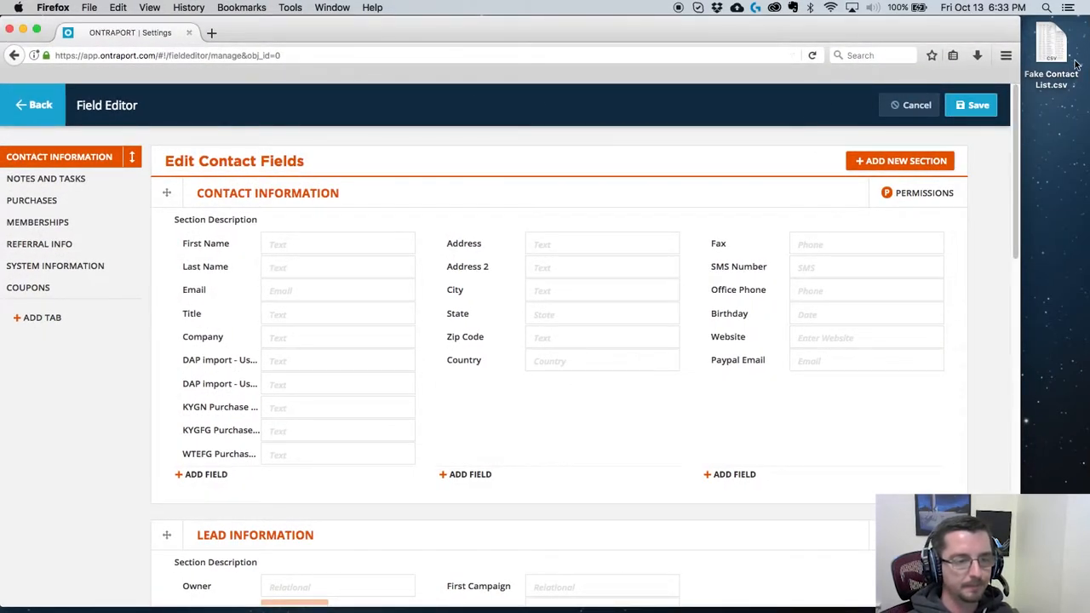
{"action": "double_click", "coordinate": [1054, 45]}
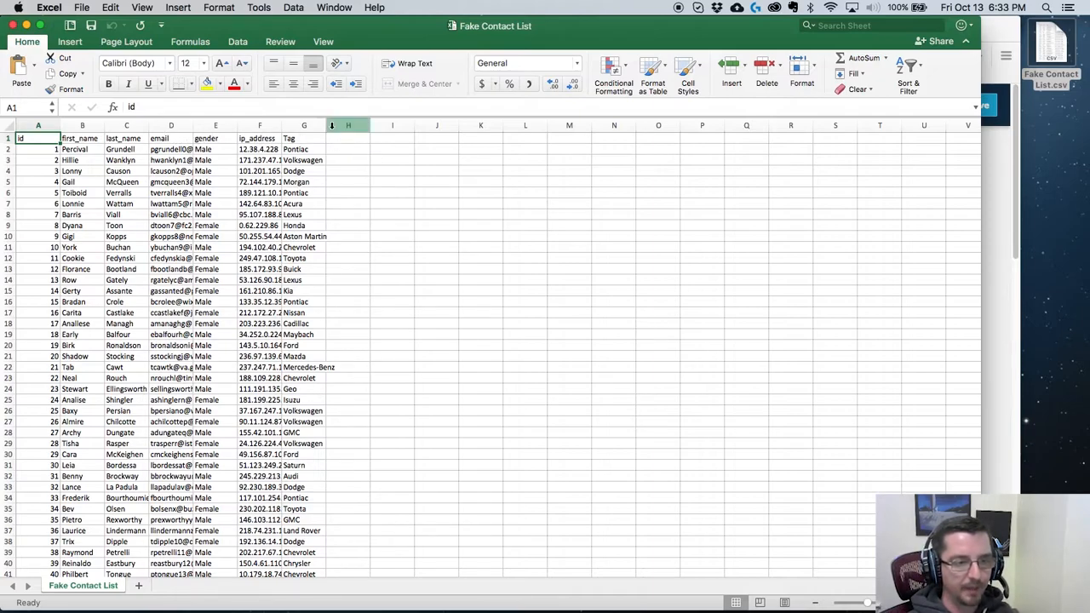
{"action": "left_click_drag", "start_coordinate": [312, 27], "coordinate": [415, 7]}
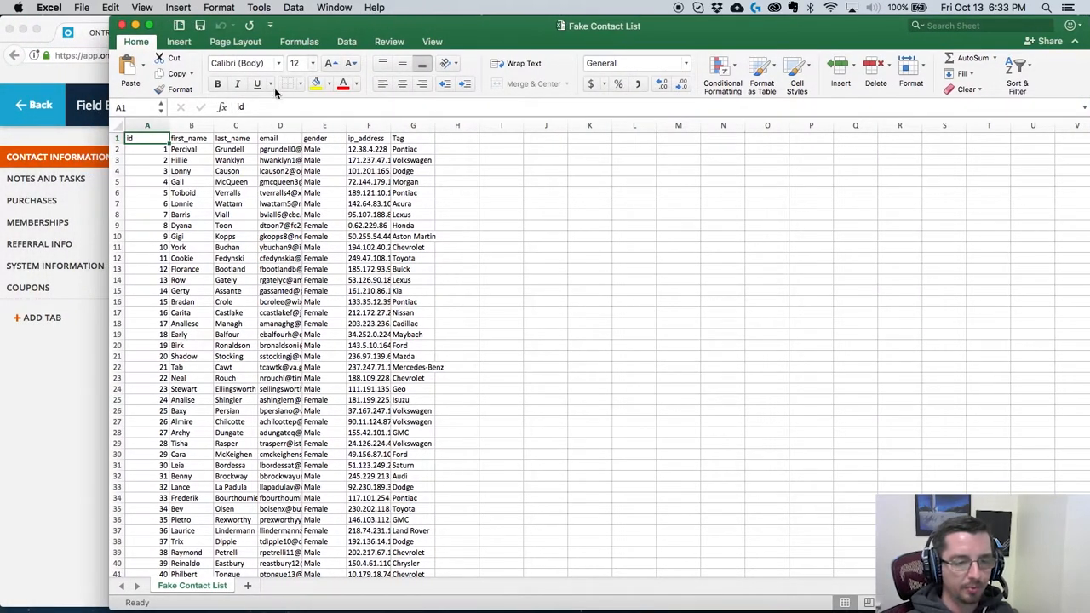
{"action": "left_click_drag", "start_coordinate": [104, 227], "coordinate": [548, 230]}
{"action": "left_click", "coordinate": [439, 204]}
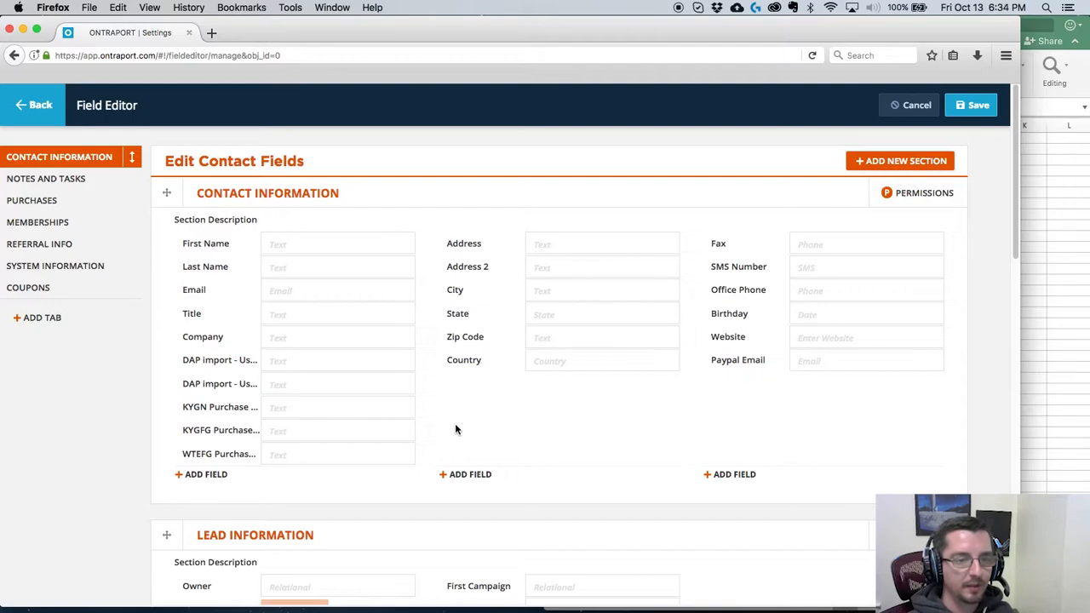
Step: Start a new field named ID in the second column of the Contact Information section
{"action": "left_click", "coordinate": [473, 475]}
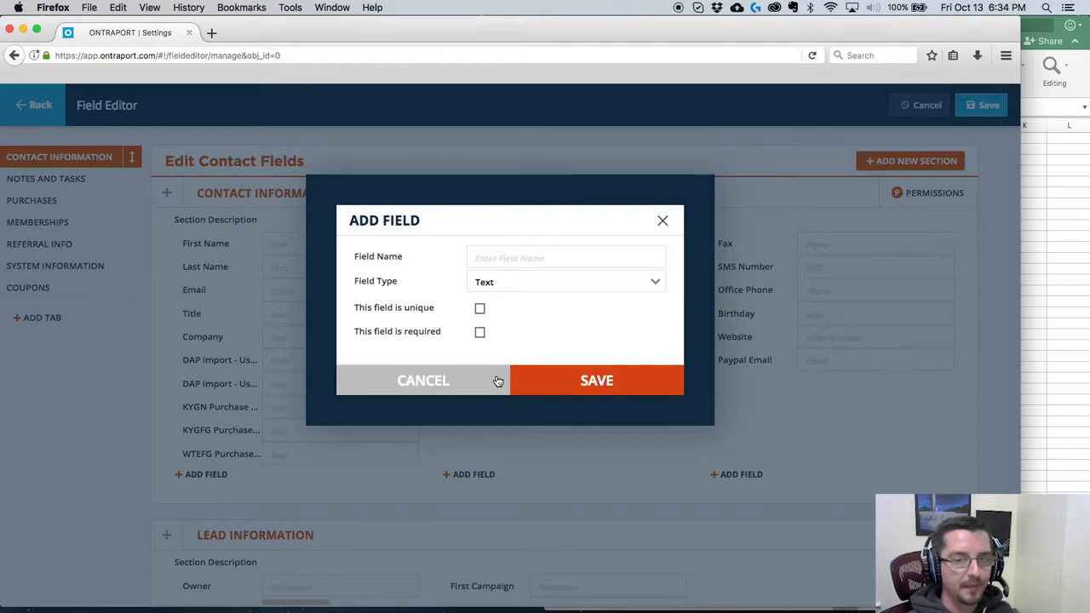
{"action": "left_click", "coordinate": [500, 257]}
{"action": "type", "text": "Id"}
{"action": "key", "text": "BackSpace"}
{"action": "type", "text": "D"}
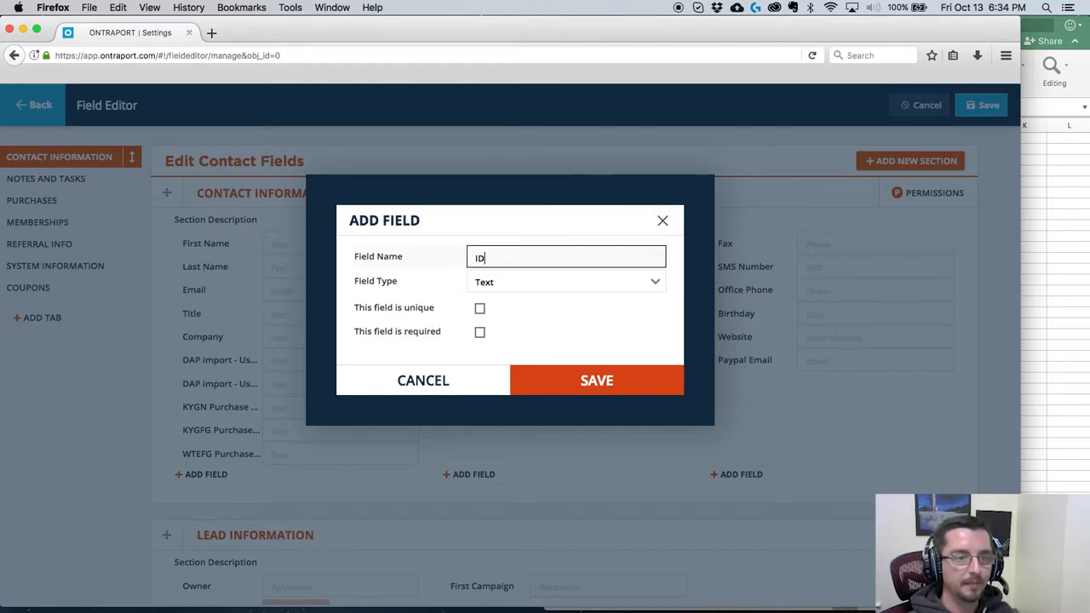
Step: Review the available field types, keep Text, mark the ID field as unique and save it
{"action": "left_click", "coordinate": [652, 283]}
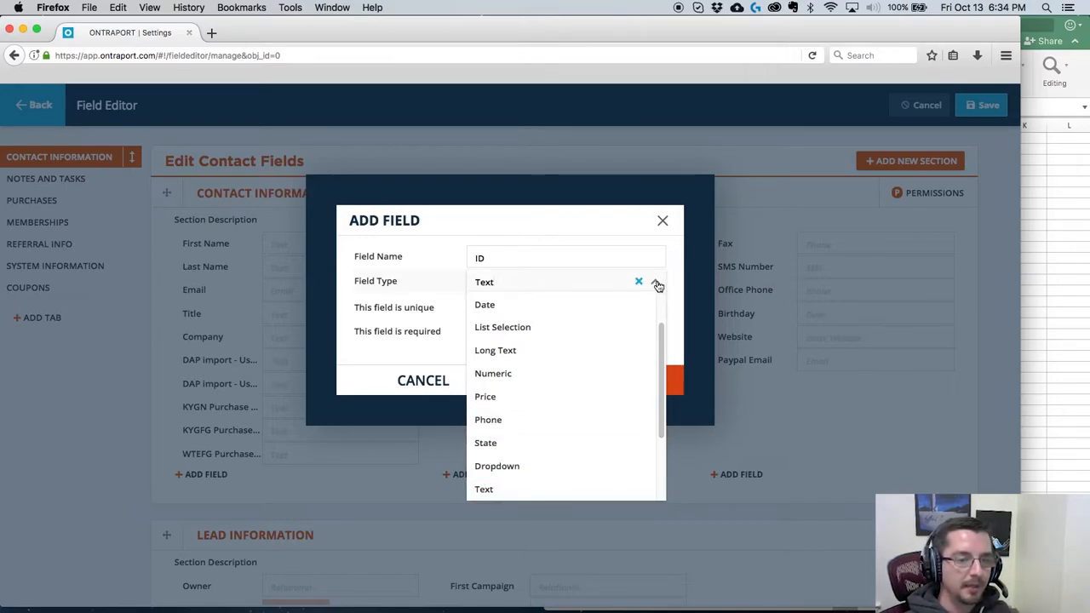
{"action": "left_click", "coordinate": [656, 284]}
{"action": "left_click", "coordinate": [481, 310]}
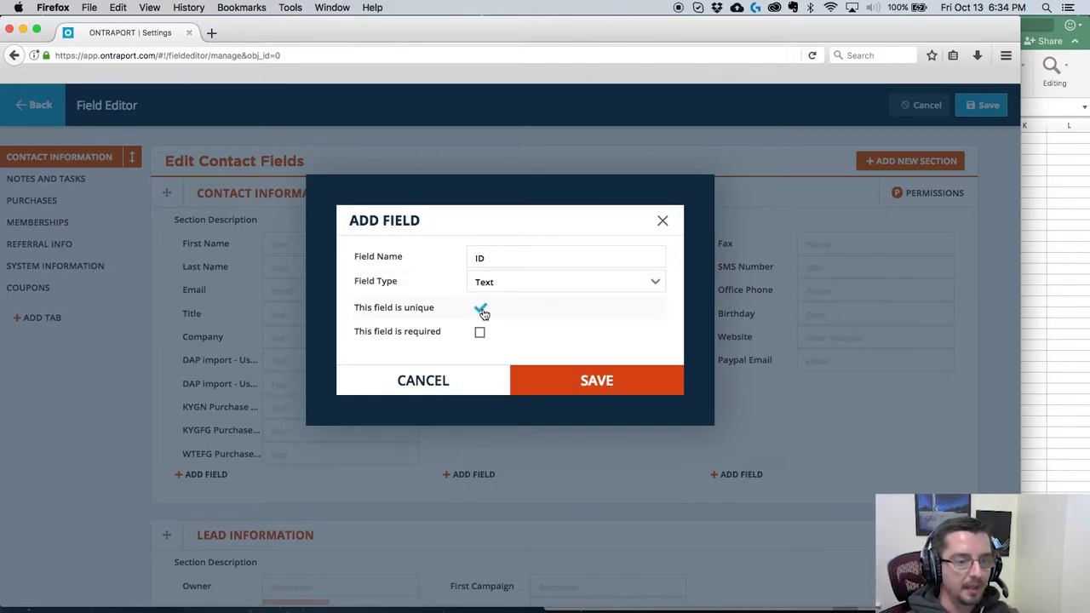
{"action": "left_click", "coordinate": [656, 286]}
{"action": "left_click_drag", "start_coordinate": [660, 337], "coordinate": [649, 395]}
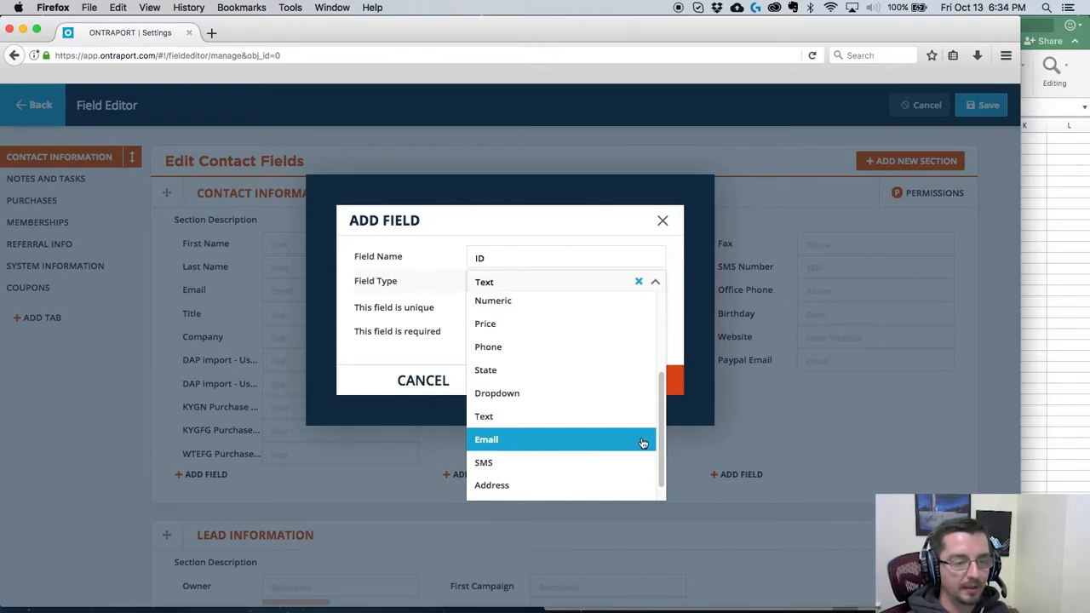
{"action": "scroll", "coordinate": [662, 438], "scroll_direction": "down", "scroll_amount": 1}
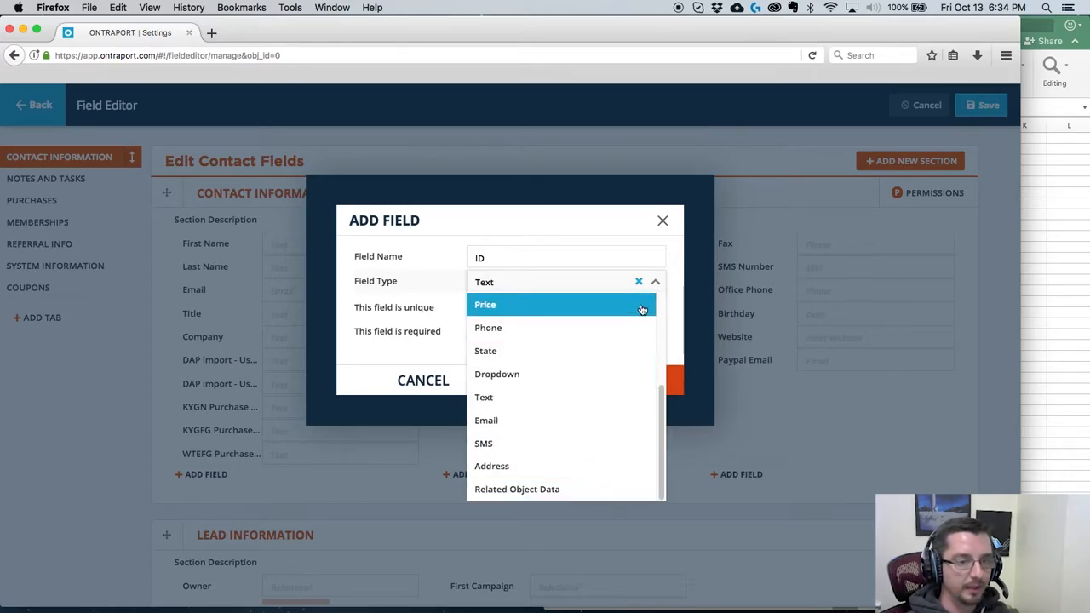
{"action": "left_click", "coordinate": [658, 282]}
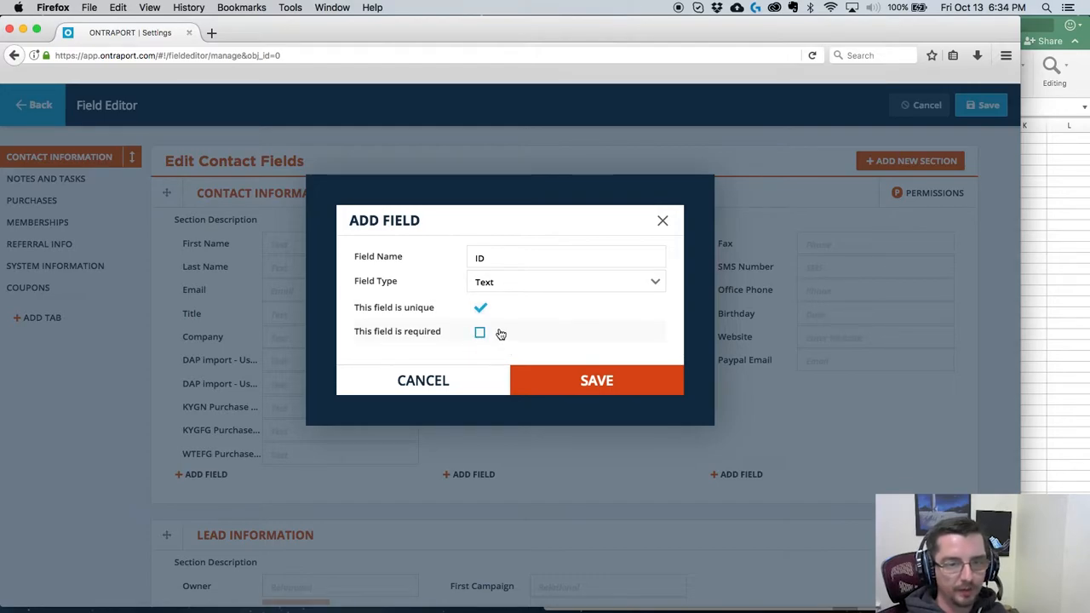
{"action": "left_click", "coordinate": [595, 382]}
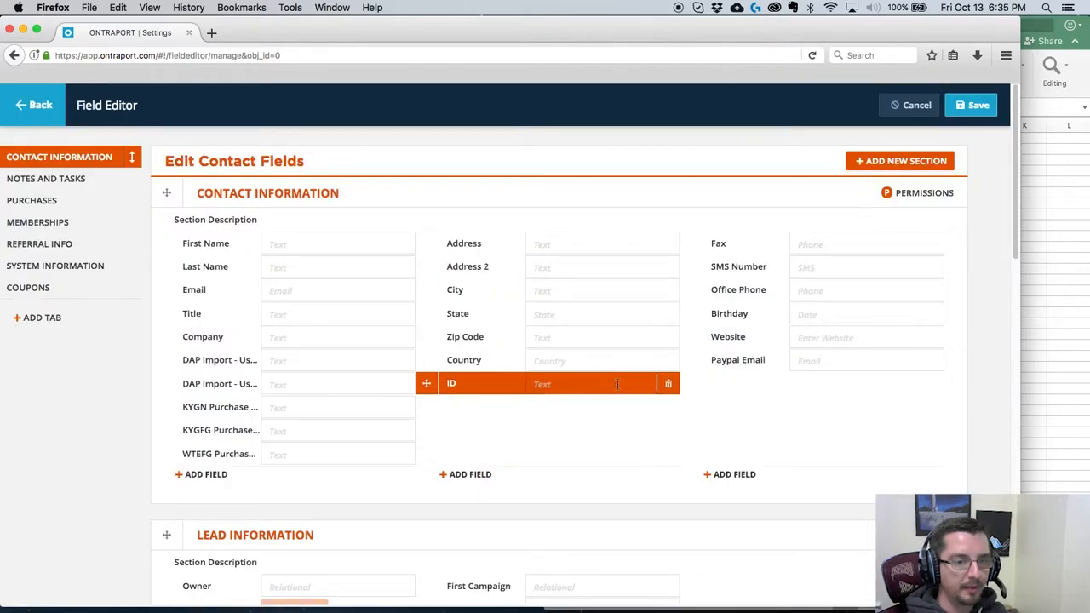
Step: Add a text field named Gender below the ID field and save the contact field changes
{"action": "left_click", "coordinate": [487, 475]}
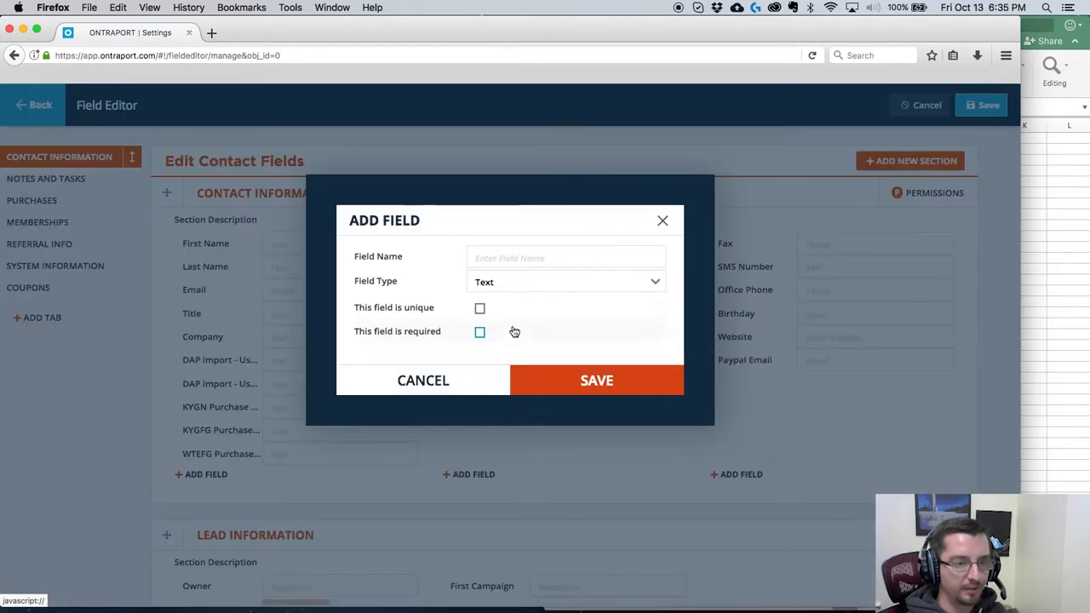
{"action": "type", "text": "Gender"}
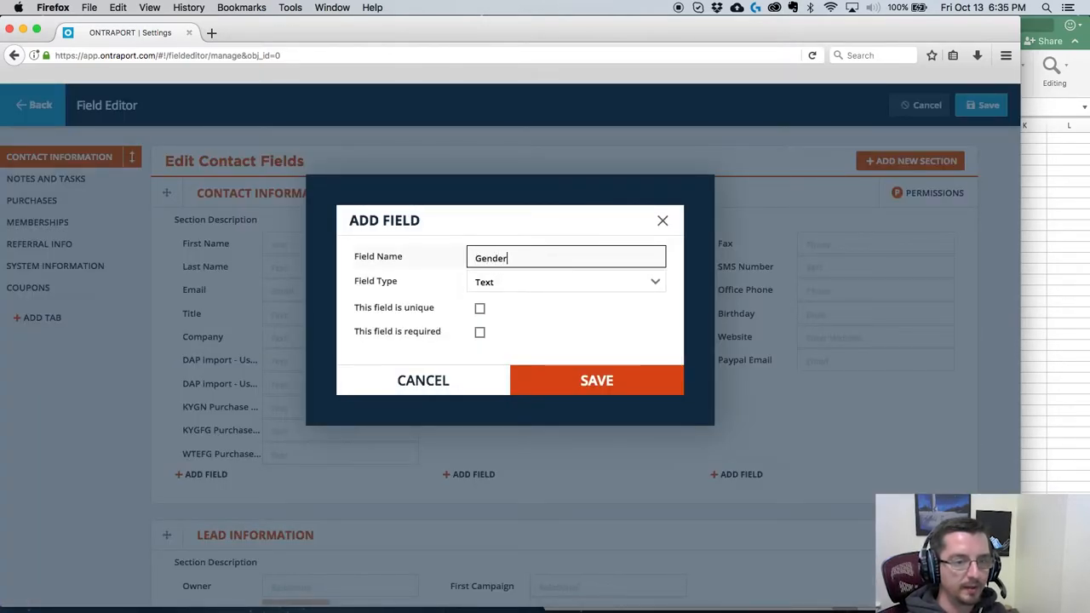
{"action": "left_click", "coordinate": [559, 383]}
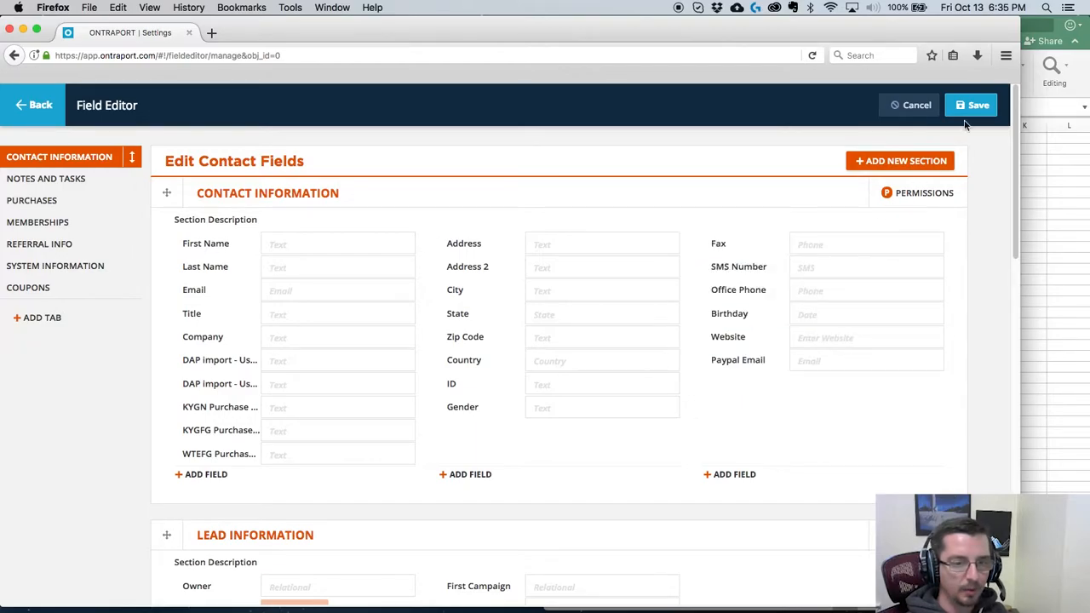
{"action": "left_click", "coordinate": [974, 107]}
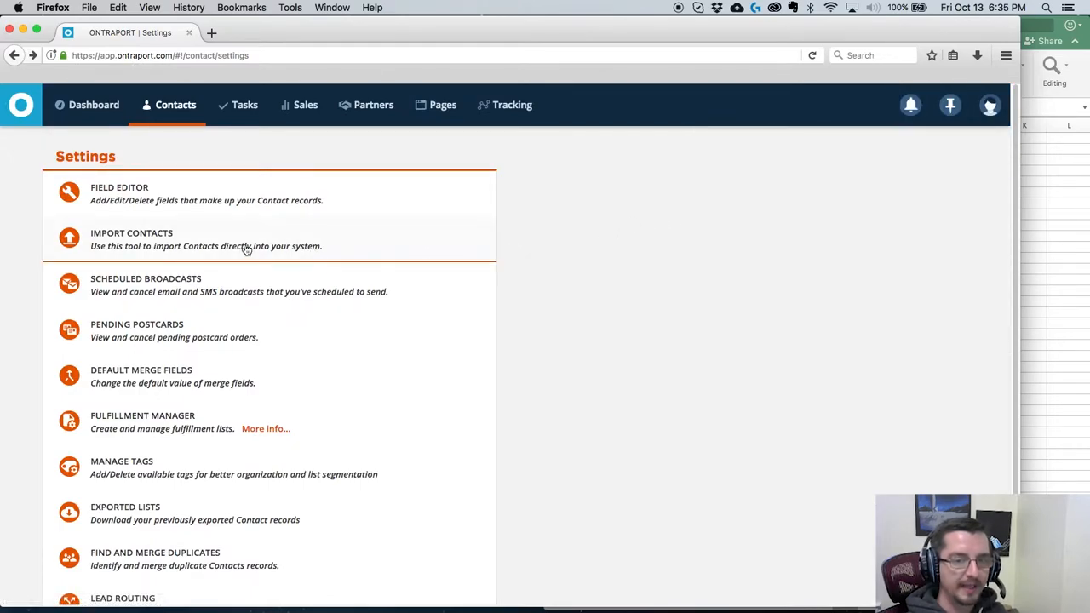
Step: Start a contact import, close the spreadsheet and upload Fake Contact List.csv from the desktop
{"action": "left_click", "coordinate": [156, 246]}
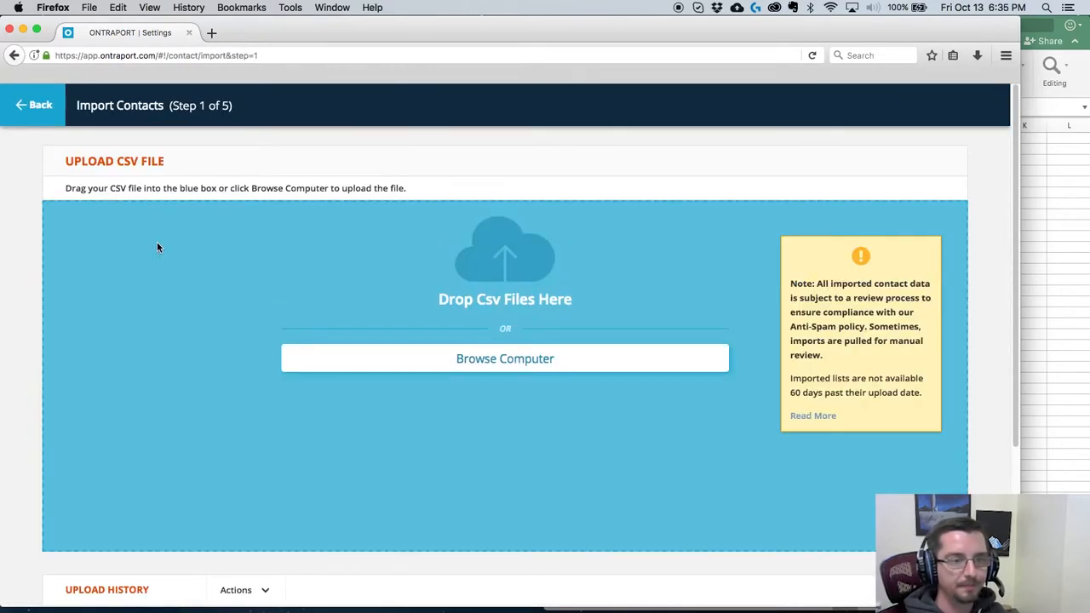
{"action": "left_click", "coordinate": [1086, 94]}
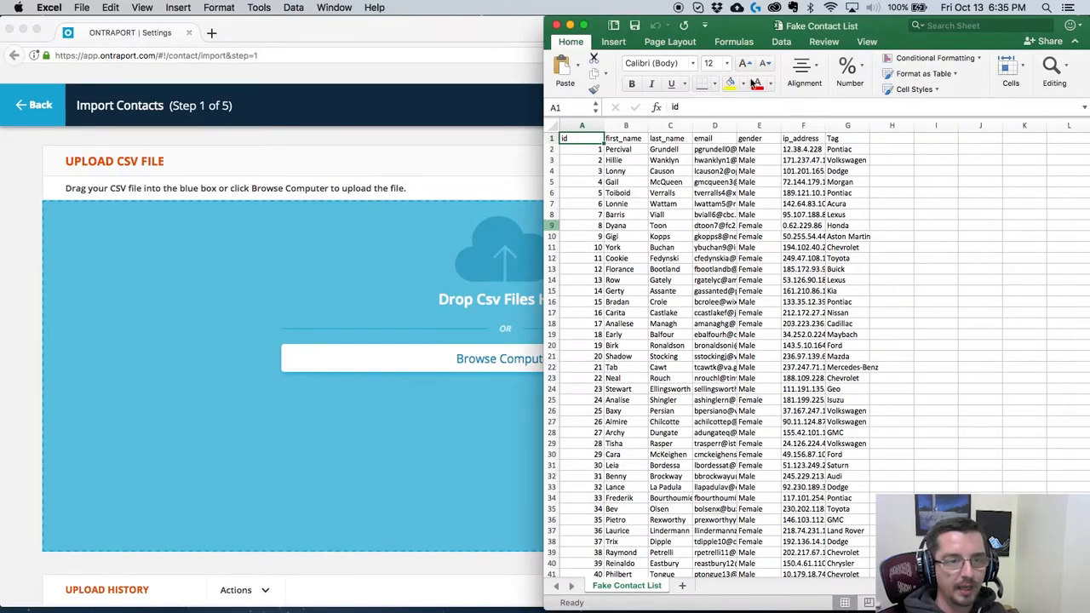
{"action": "left_click", "coordinate": [555, 25]}
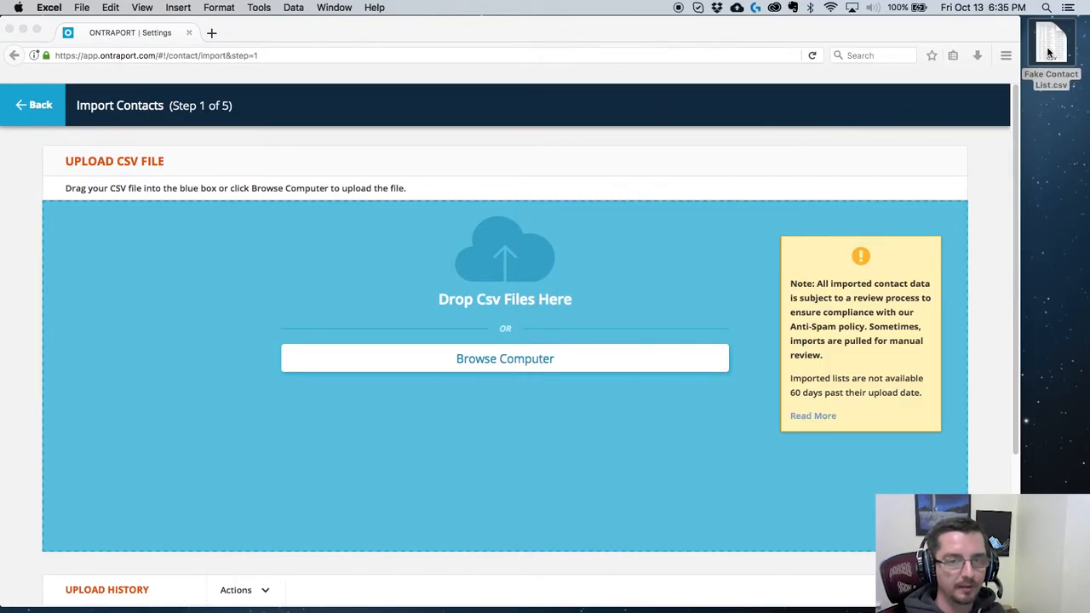
{"action": "left_click_drag", "start_coordinate": [1046, 51], "coordinate": [517, 271]}
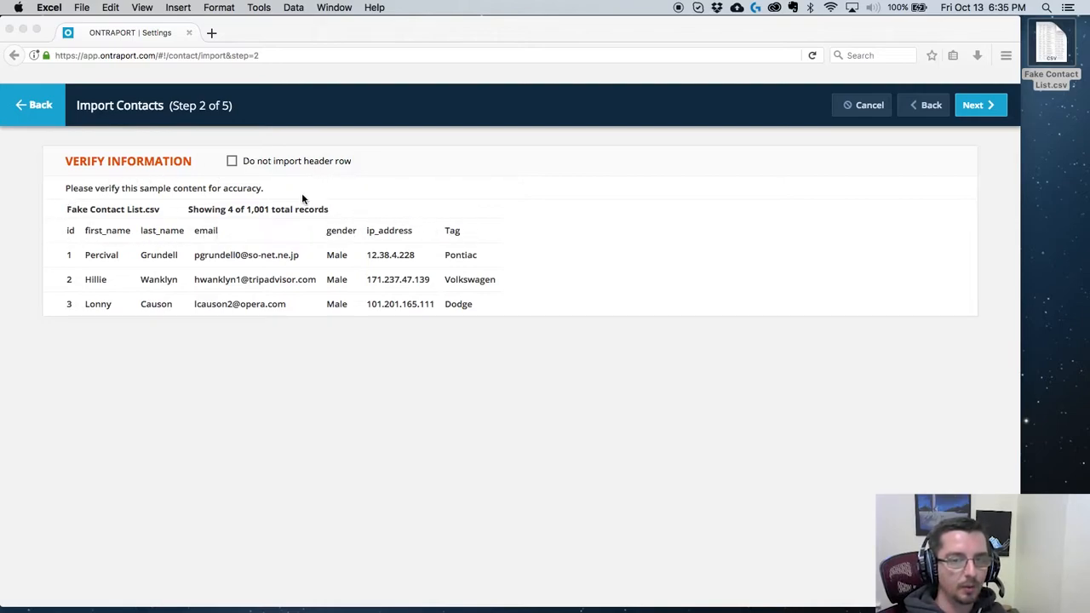
Step: Exclude the header row from the import and continue to the import settings
{"action": "left_click", "coordinate": [233, 164]}
{"action": "left_click", "coordinate": [233, 162]}
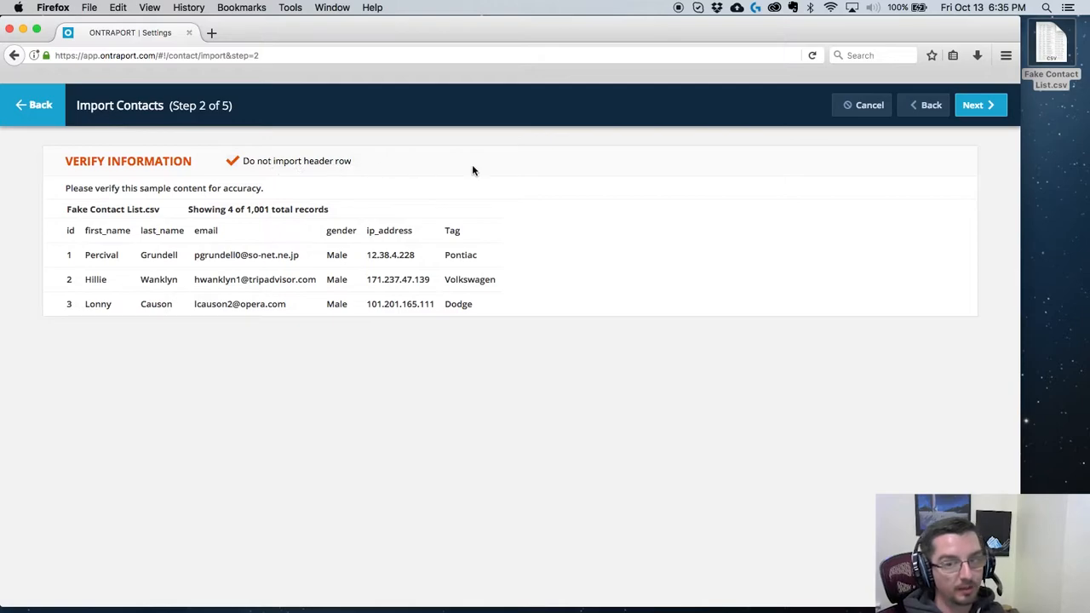
{"action": "left_click", "coordinate": [972, 105]}
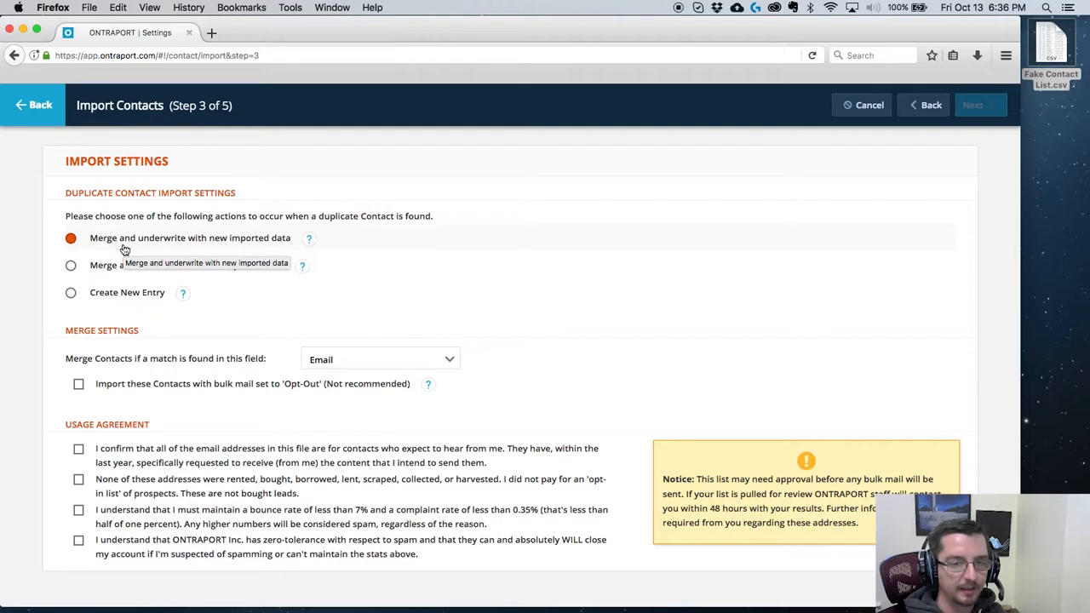
Step: Review the duplicate contact and bulk mail opt-out explanations, and choose Email as the field for matching contacts to merge
{"action": "mouse_move", "coordinate": [308, 241]}
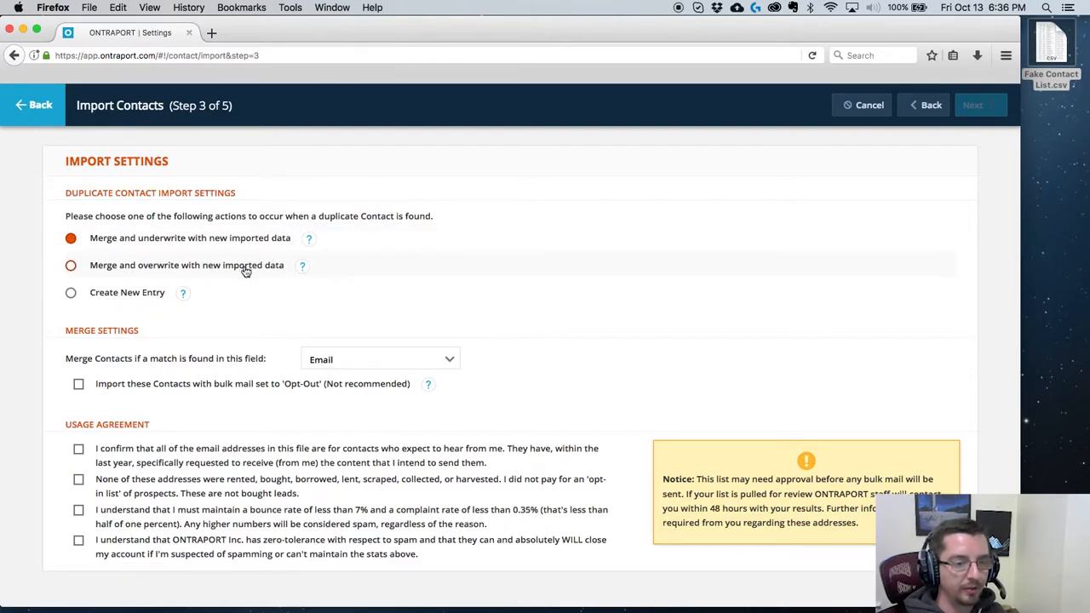
{"action": "mouse_move", "coordinate": [301, 268]}
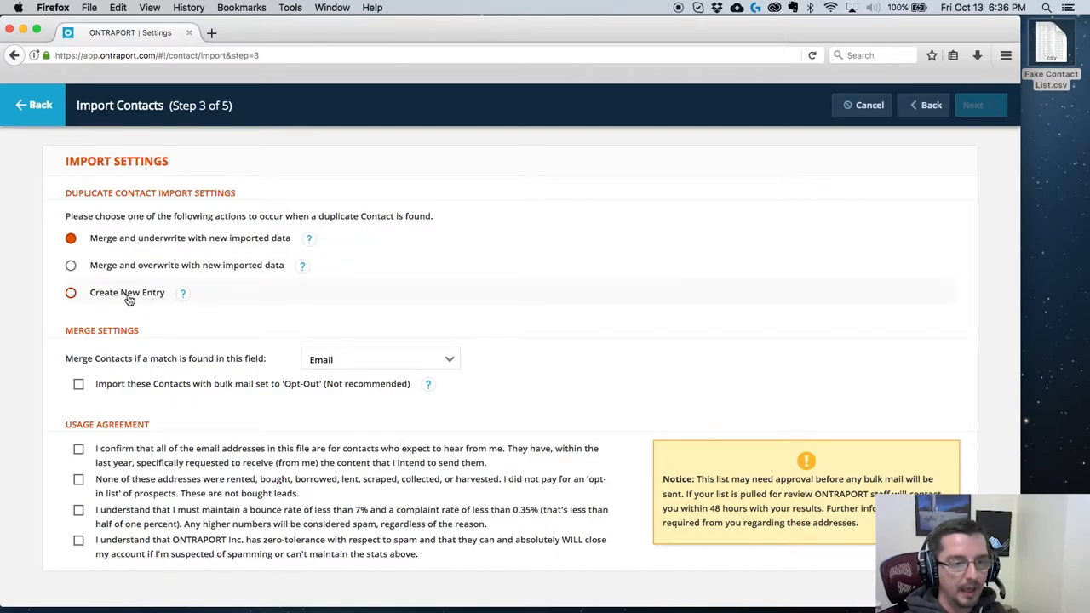
{"action": "mouse_move", "coordinate": [183, 297]}
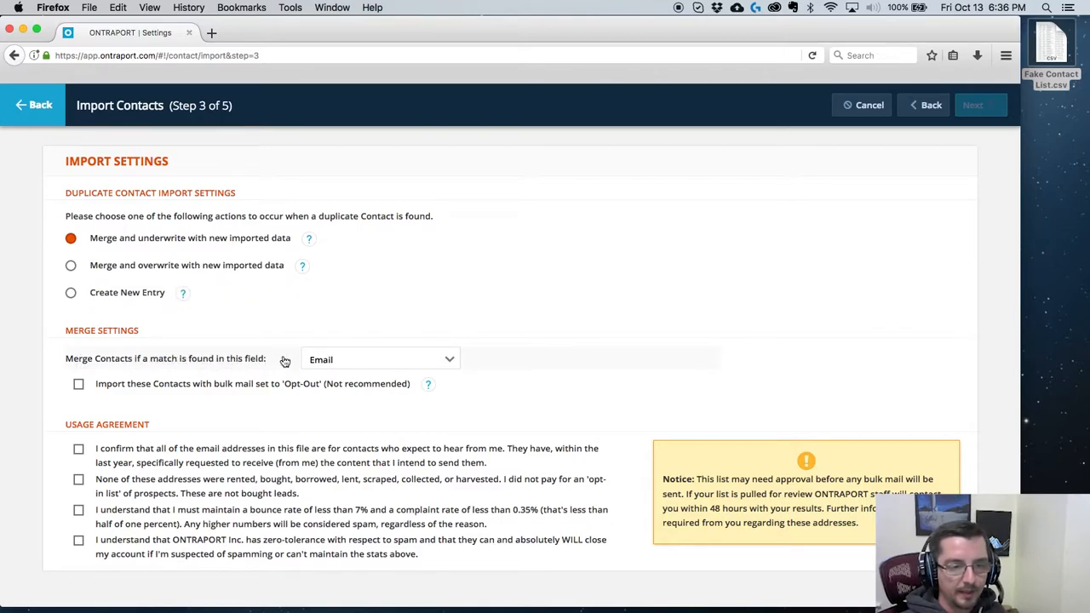
{"action": "left_click", "coordinate": [450, 360]}
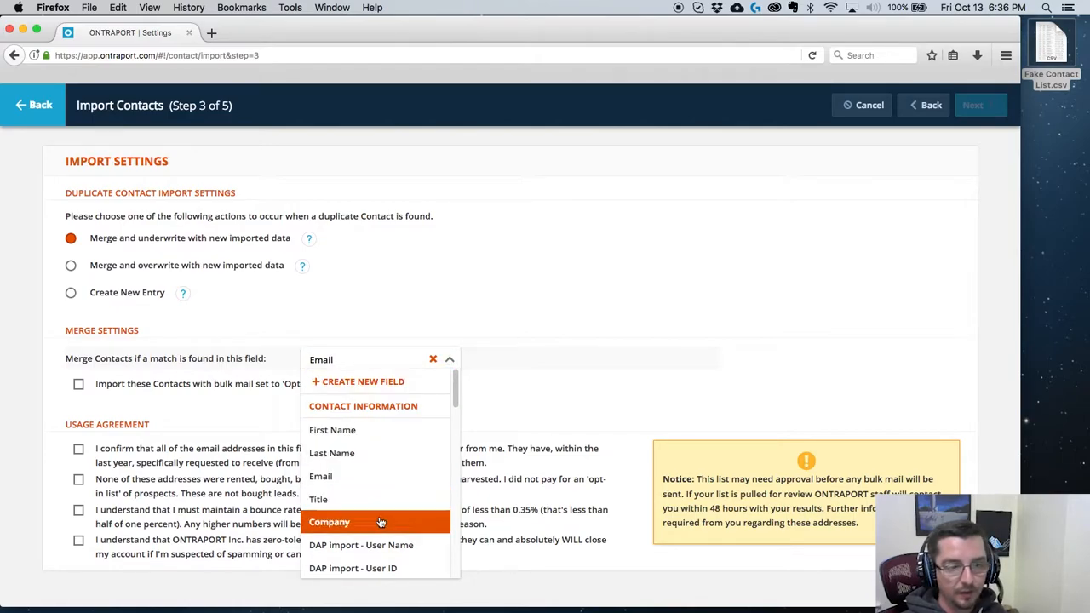
{"action": "left_click", "coordinate": [329, 479]}
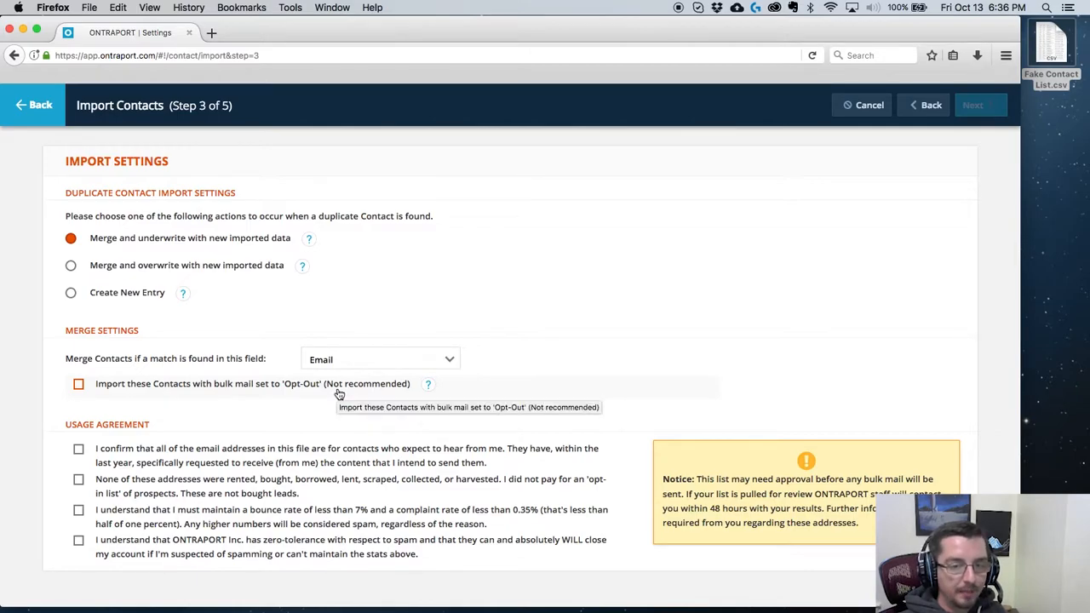
{"action": "mouse_move", "coordinate": [428, 386]}
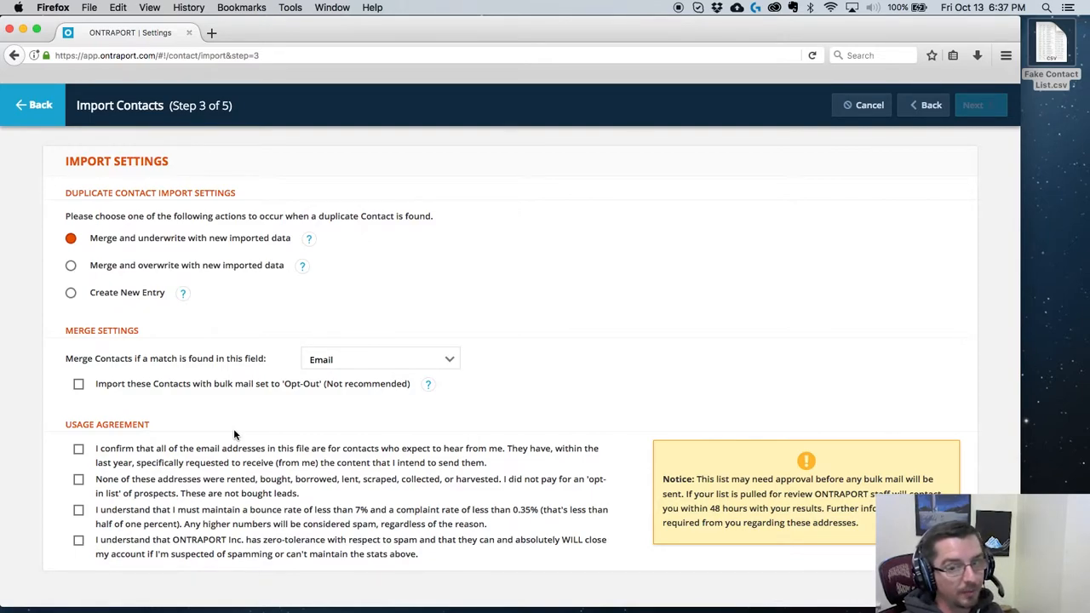
Step: Accept all four usage agreement statements and continue to the field mapping
{"action": "left_click", "coordinate": [79, 449]}
{"action": "left_click", "coordinate": [78, 479]}
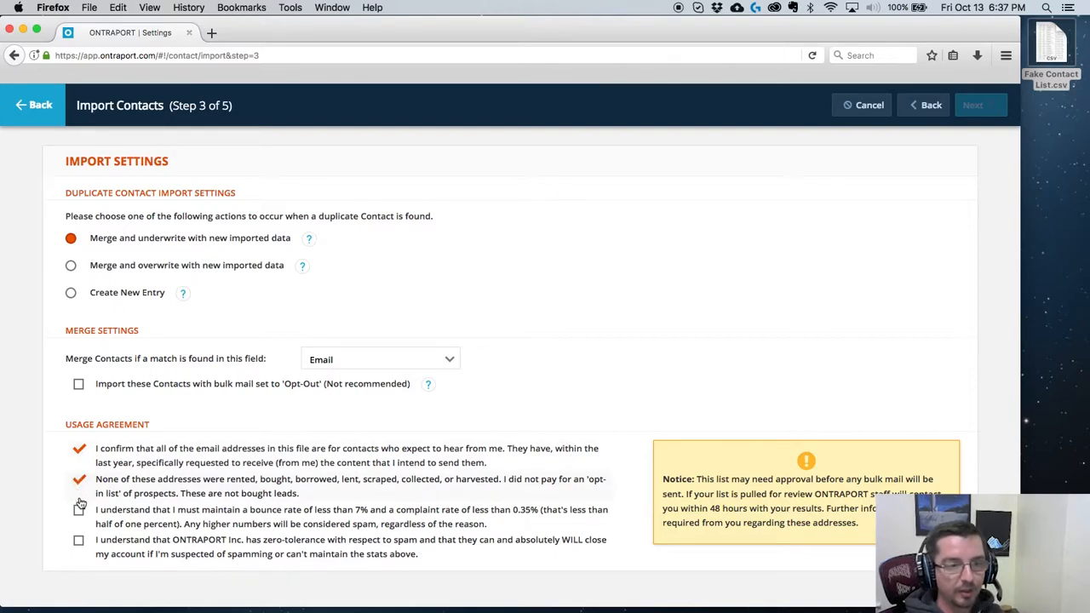
{"action": "left_click", "coordinate": [78, 511]}
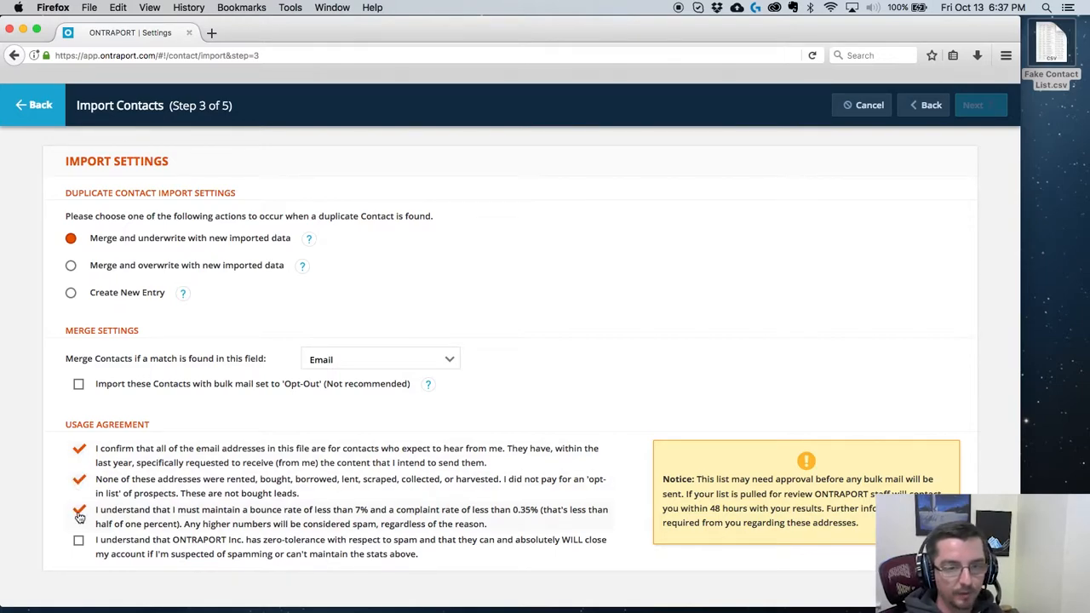
{"action": "left_click", "coordinate": [79, 543]}
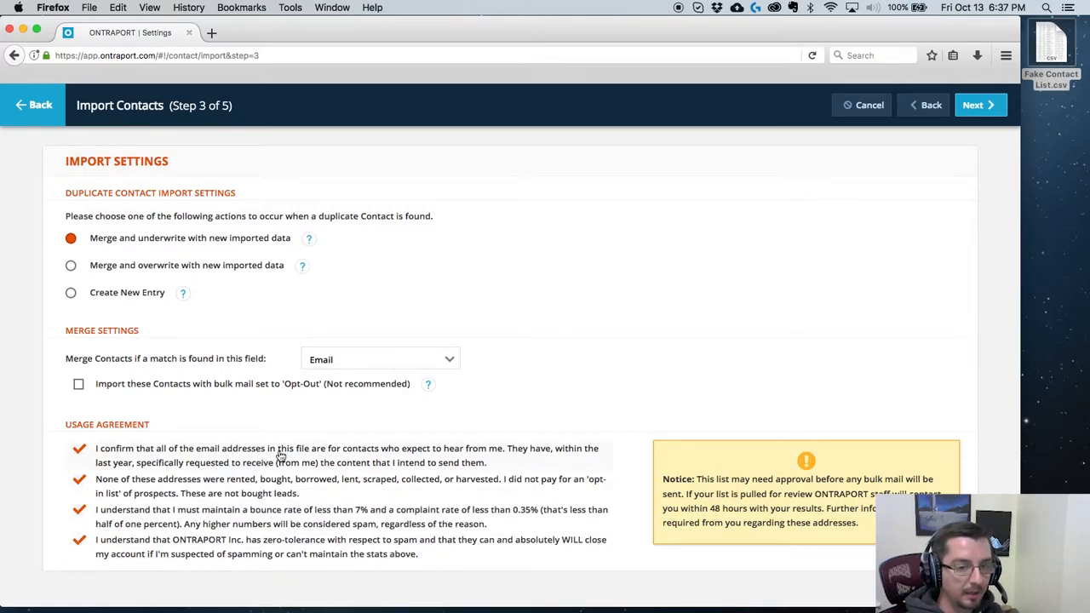
{"action": "left_click", "coordinate": [978, 111]}
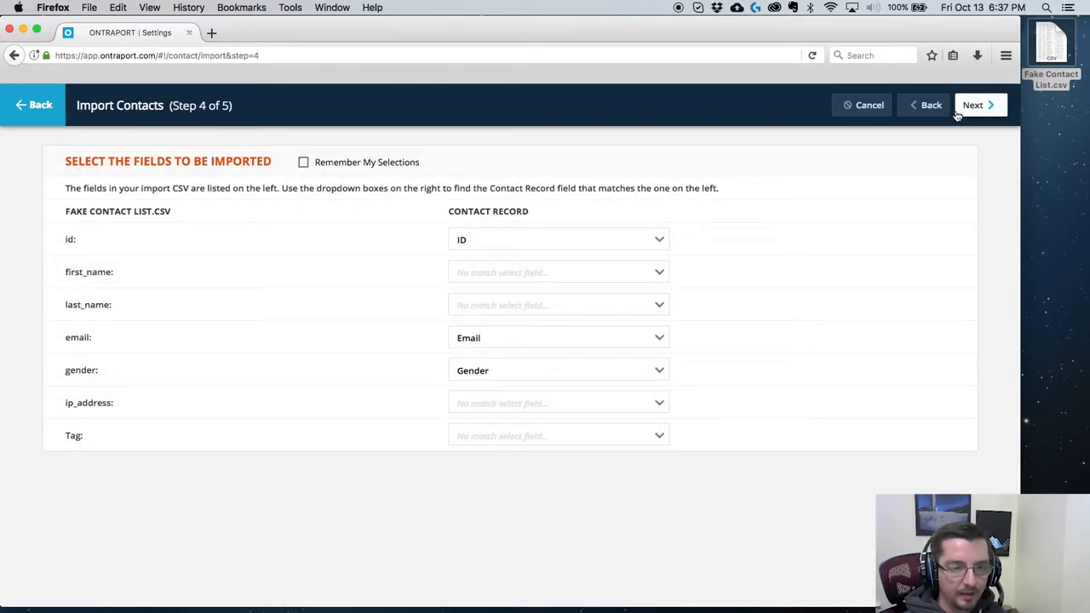
Step: Keep the id column mapped to the ID field and have the import remember the field selections
{"action": "left_click", "coordinate": [657, 244]}
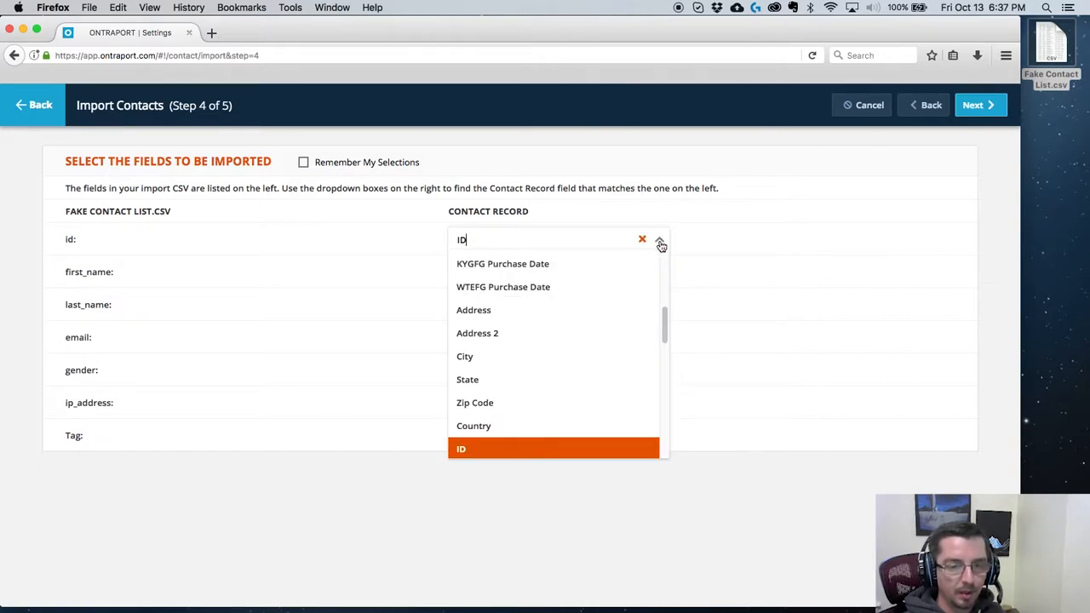
{"action": "left_click", "coordinate": [493, 452]}
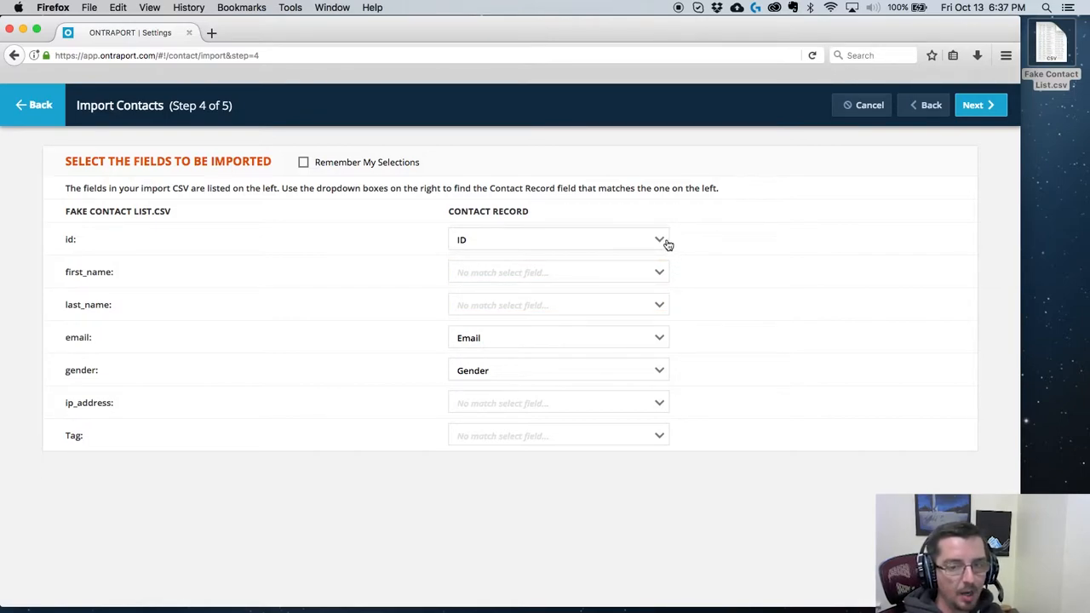
{"action": "left_click", "coordinate": [304, 163]}
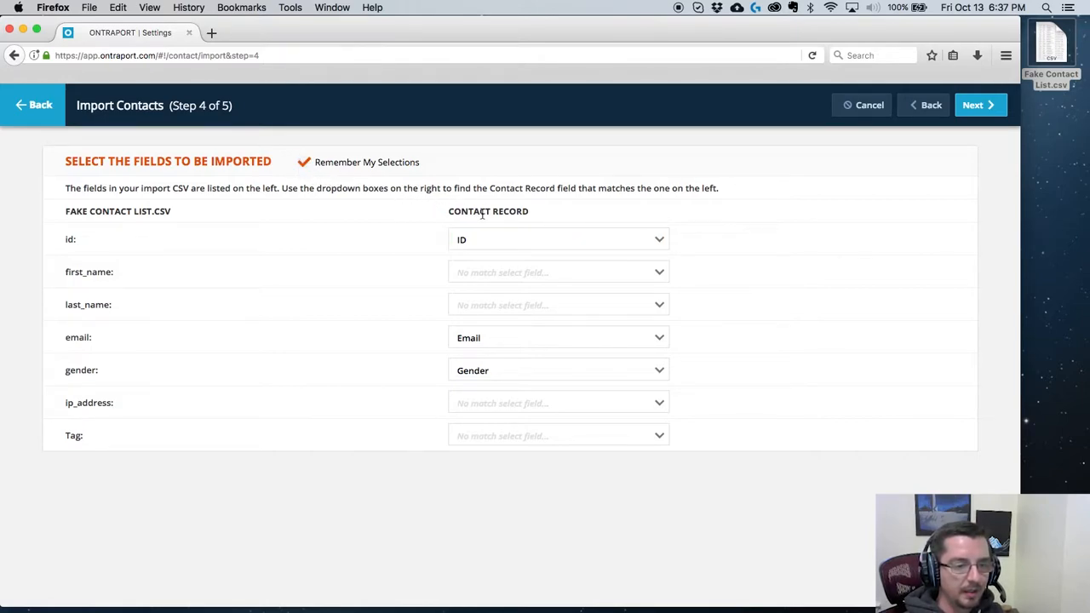
Step: Map the first_name column to First Name and the last_name column to Last Name
{"action": "left_click", "coordinate": [657, 276]}
{"action": "left_click", "coordinate": [548, 367]}
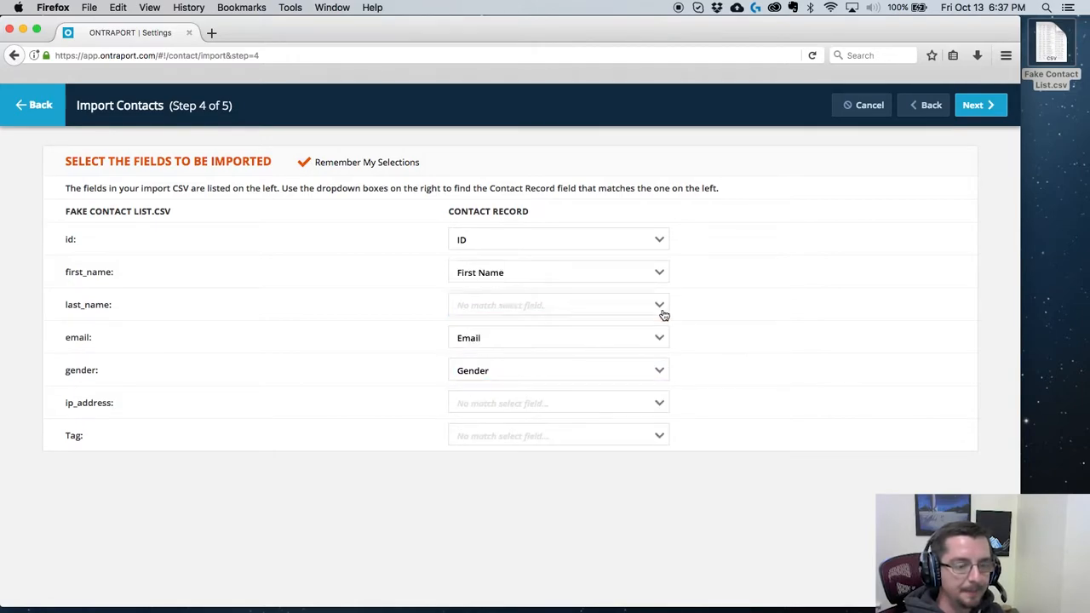
{"action": "left_click", "coordinate": [661, 309]}
{"action": "left_click", "coordinate": [547, 422]}
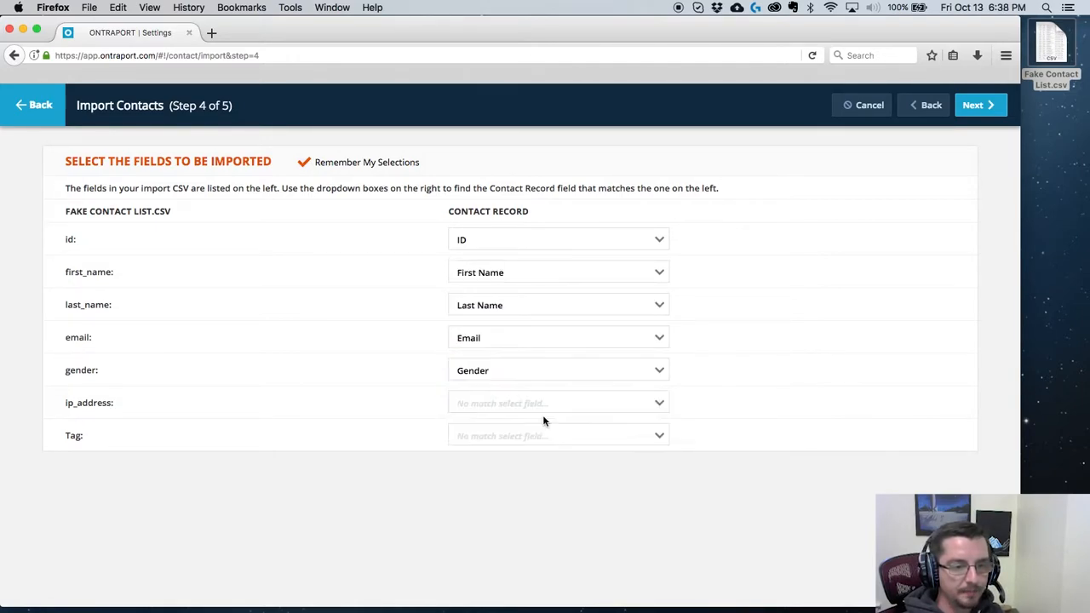
Step: Check the Gender field mapping for the gender column and set the ip_address column to Select None
{"action": "left_click", "coordinate": [661, 372]}
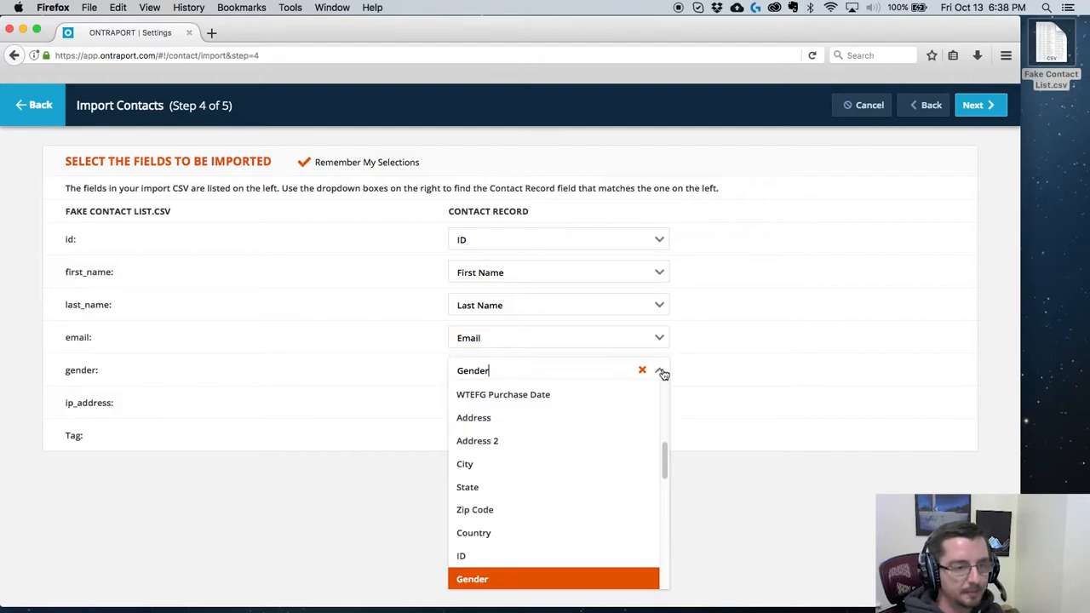
{"action": "left_click", "coordinate": [659, 373]}
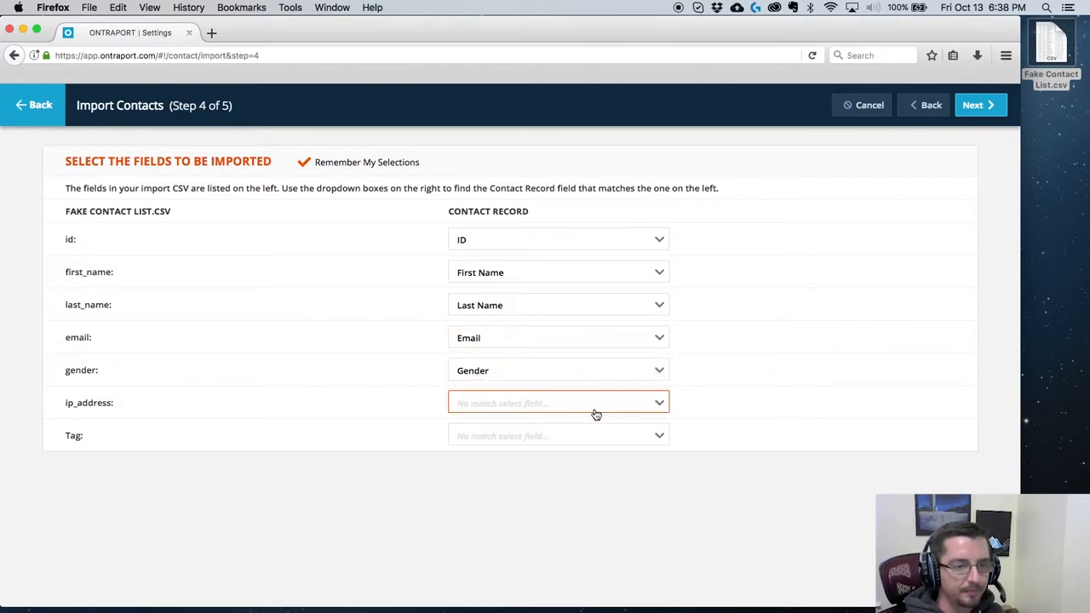
{"action": "left_click", "coordinate": [659, 406]}
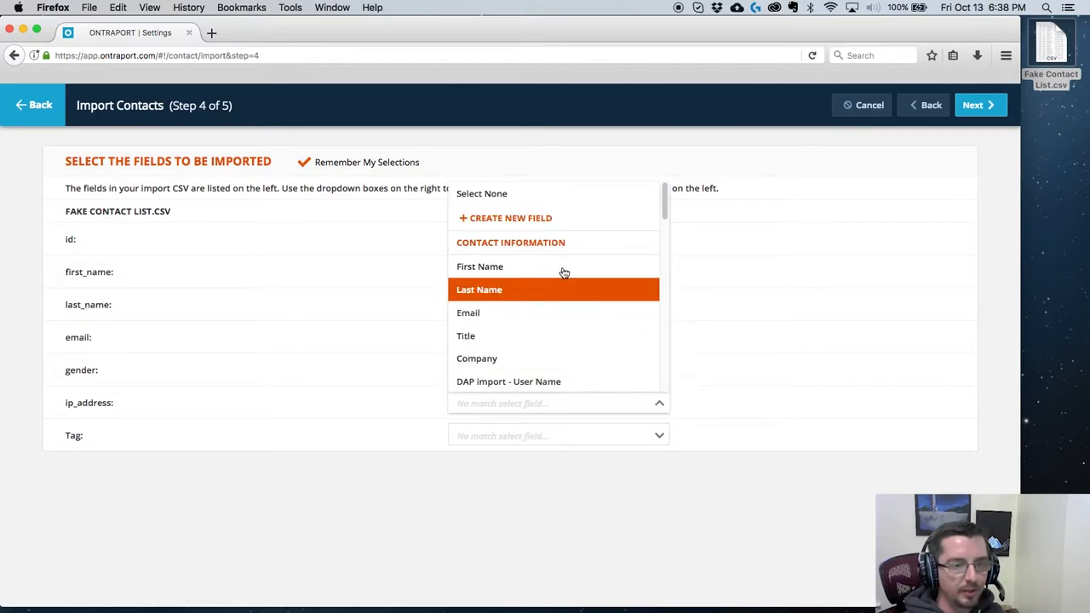
{"action": "left_click", "coordinate": [493, 199]}
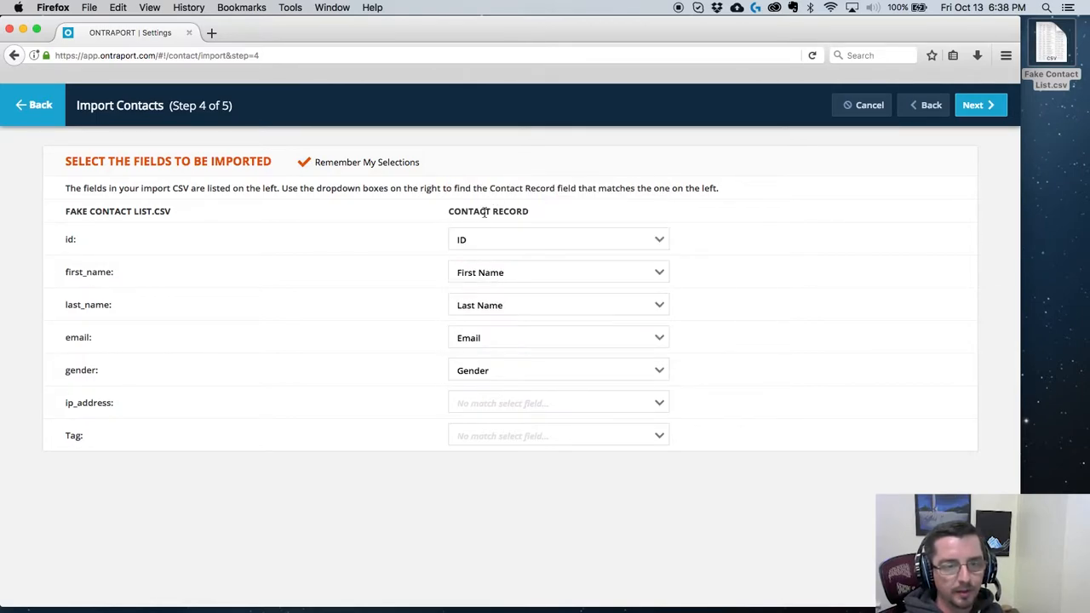
Step: Map the Tag column to Contact Tags and continue to the optional import rules
{"action": "left_click", "coordinate": [659, 438]}
{"action": "type", "text": "tag"}
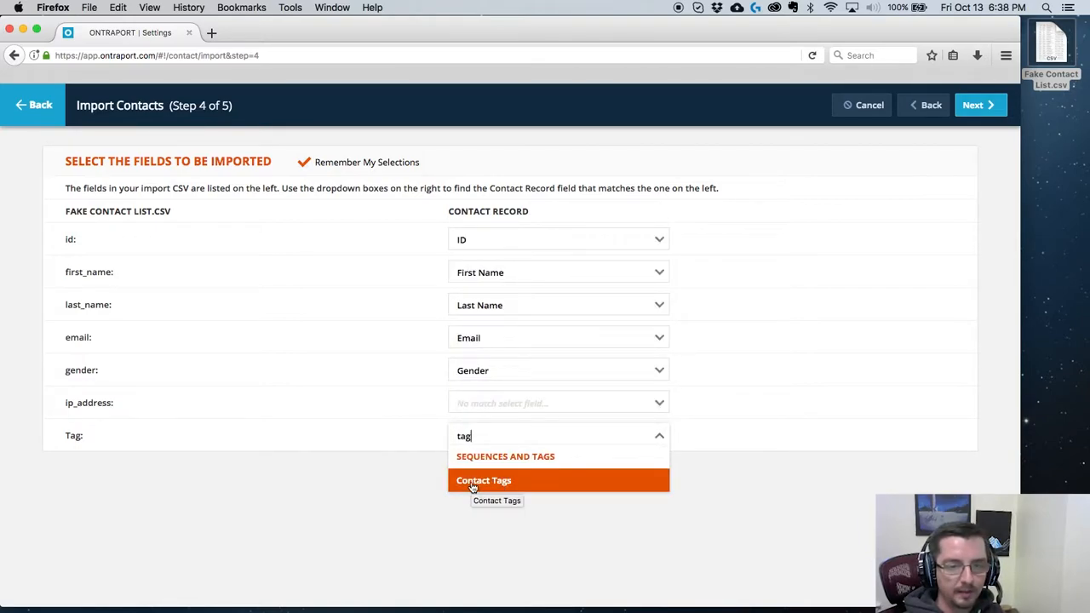
{"action": "left_click", "coordinate": [473, 482]}
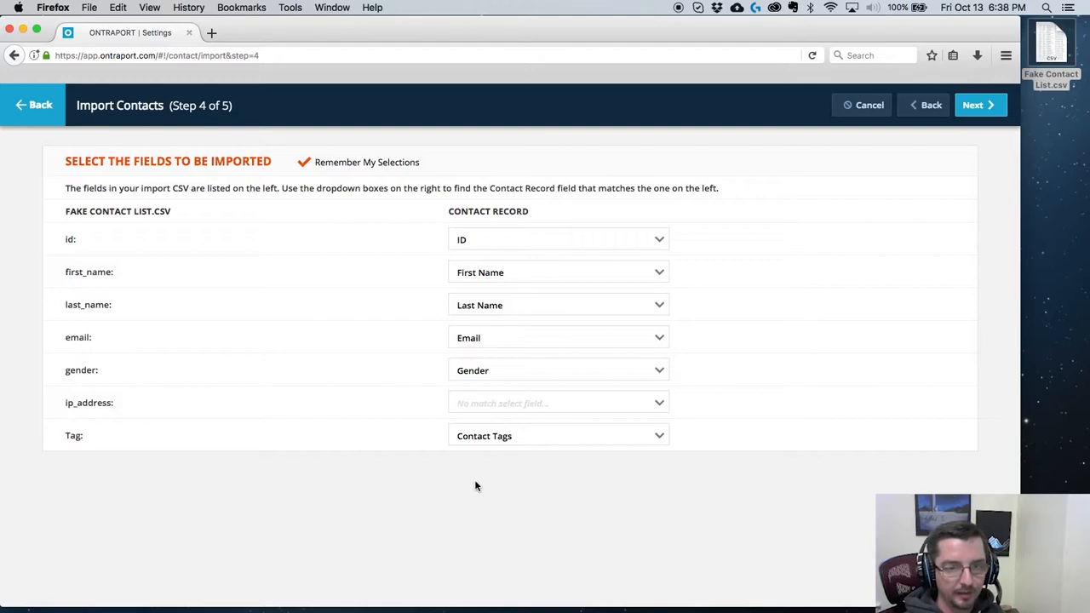
{"action": "left_click", "coordinate": [975, 106]}
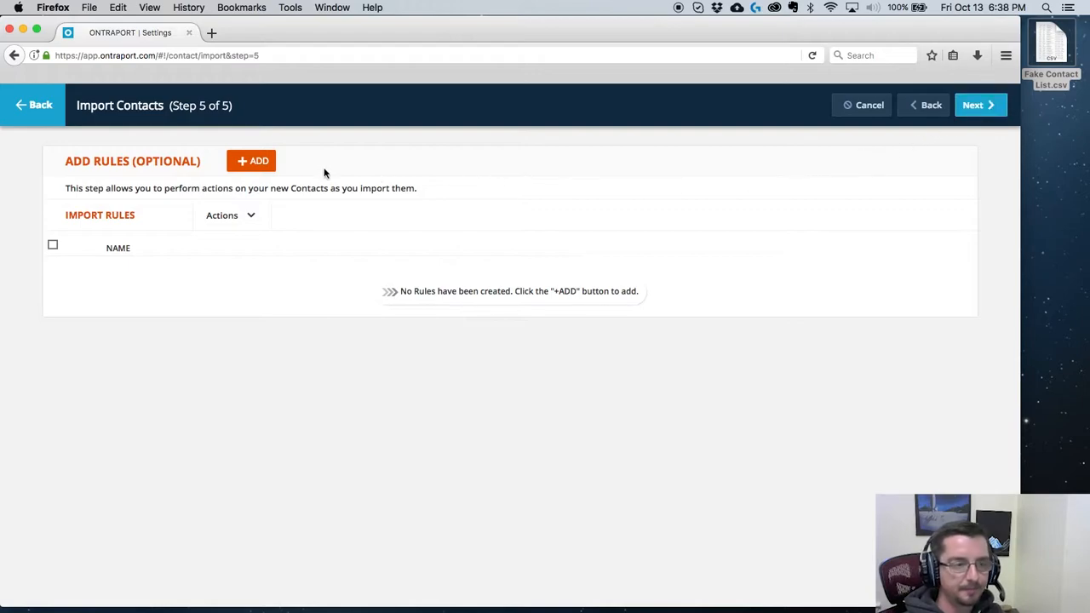
{"action": "left_click", "coordinate": [258, 162]}
{"action": "scroll", "coordinate": [204, 302], "scroll_direction": "down", "scroll_amount": 2}
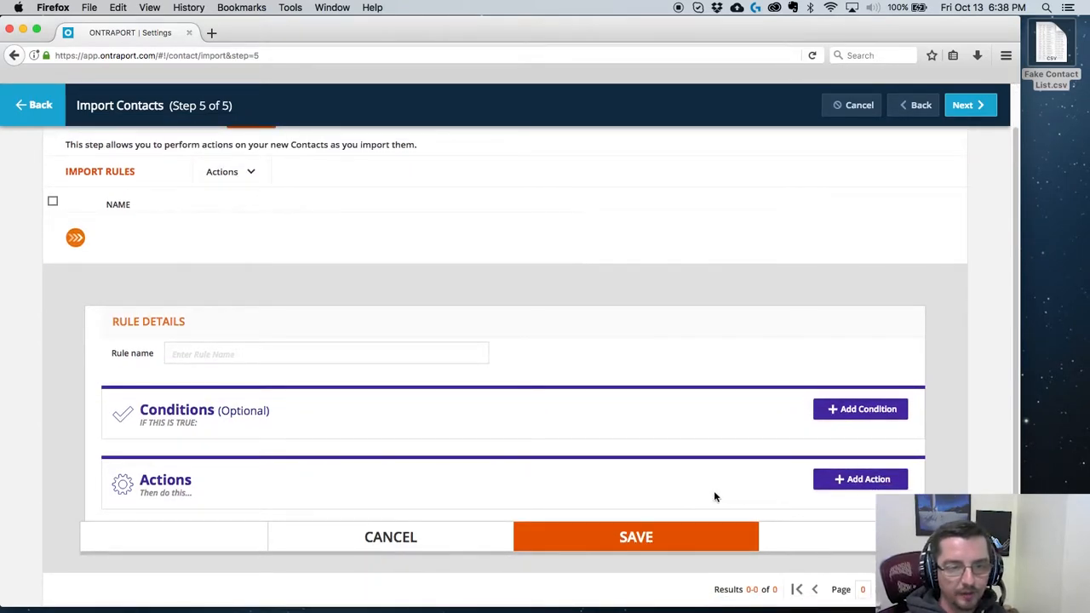
{"action": "left_click", "coordinate": [833, 481]}
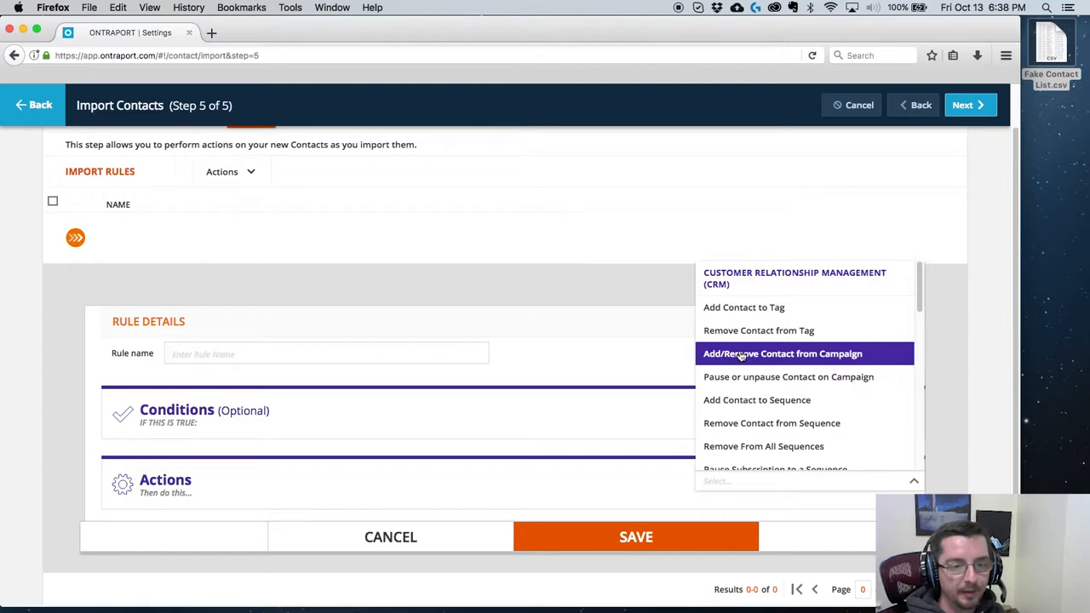
{"action": "scroll", "coordinate": [753, 385], "scroll_direction": "down", "scroll_amount": 1}
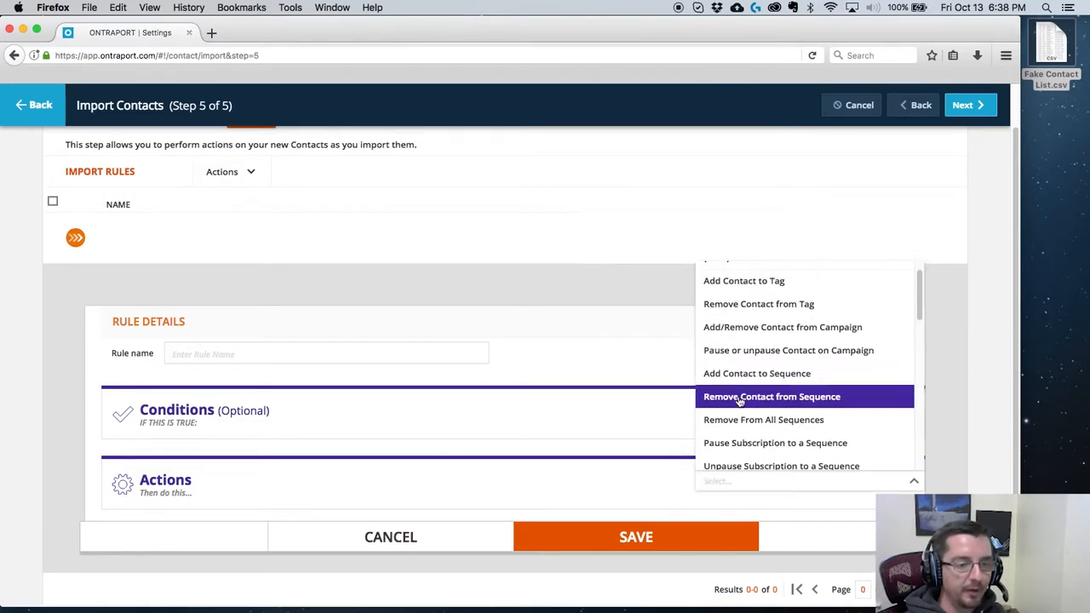
{"action": "left_click", "coordinate": [439, 547]}
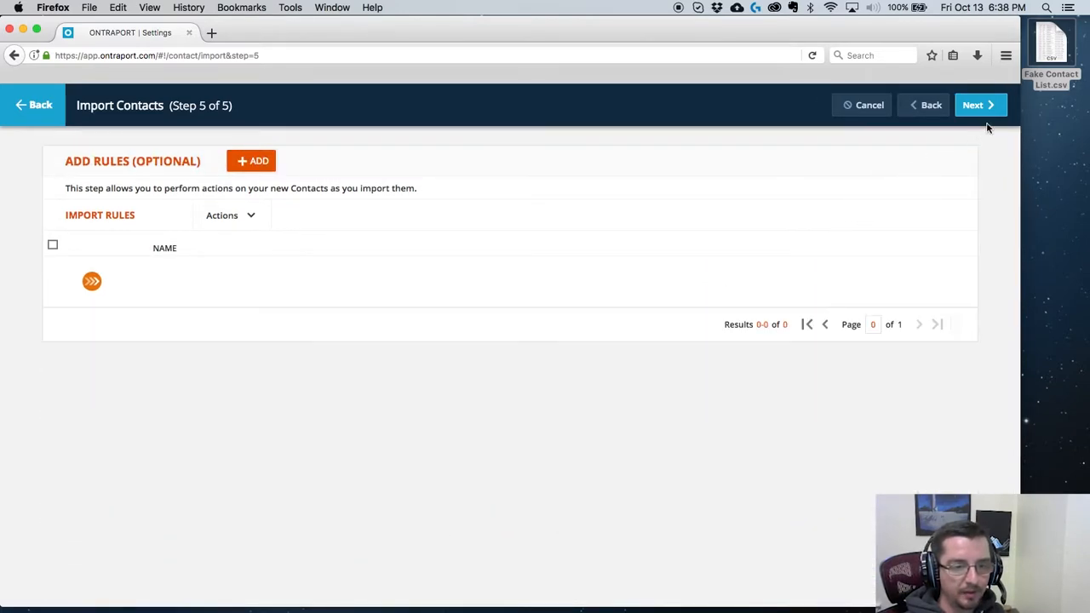